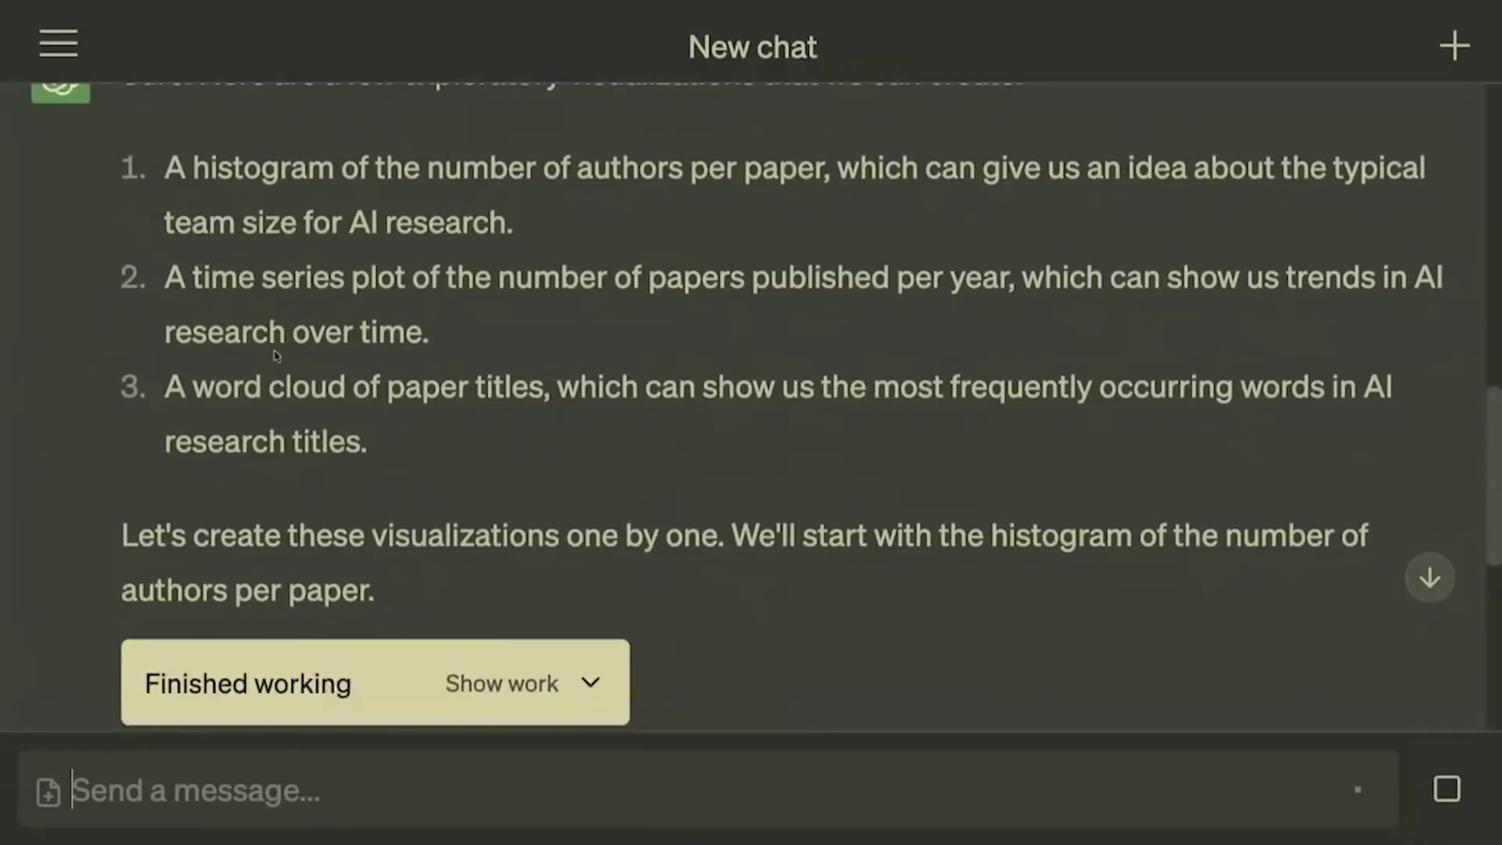
Step: Scroll through the authors-per-paper histogram and the papers-per-year chart
{"action": "scroll", "coordinate": [304, 364], "scroll_direction": "down", "scroll_amount": 10}
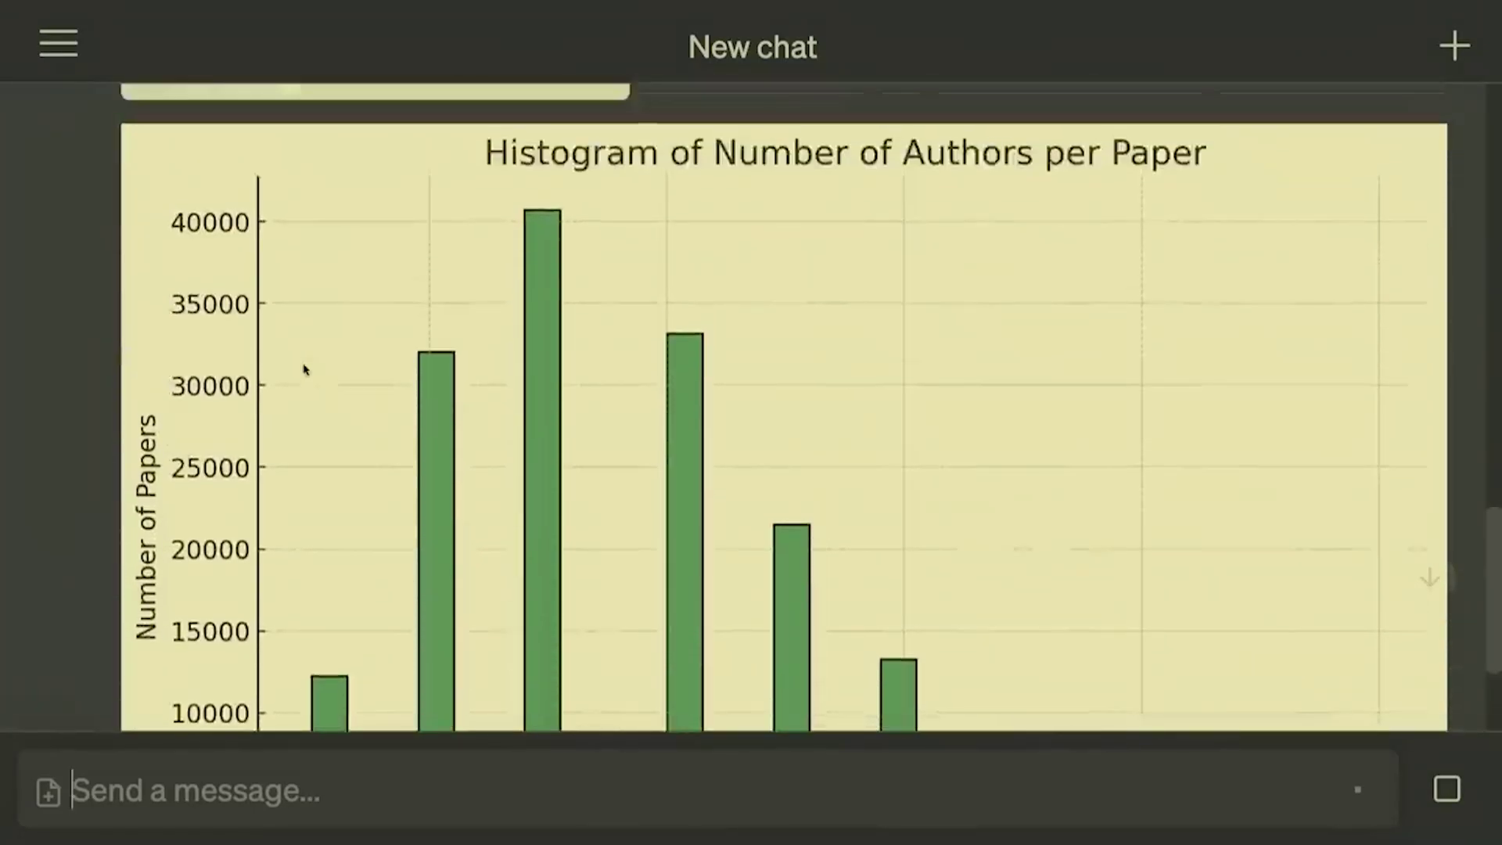
{"action": "scroll", "coordinate": [344, 377], "scroll_direction": "down", "scroll_amount": 7}
{"action": "scroll", "coordinate": [391, 415], "scroll_direction": "up", "scroll_amount": 2}
{"action": "scroll", "coordinate": [423, 445], "scroll_direction": "down", "scroll_amount": 11}
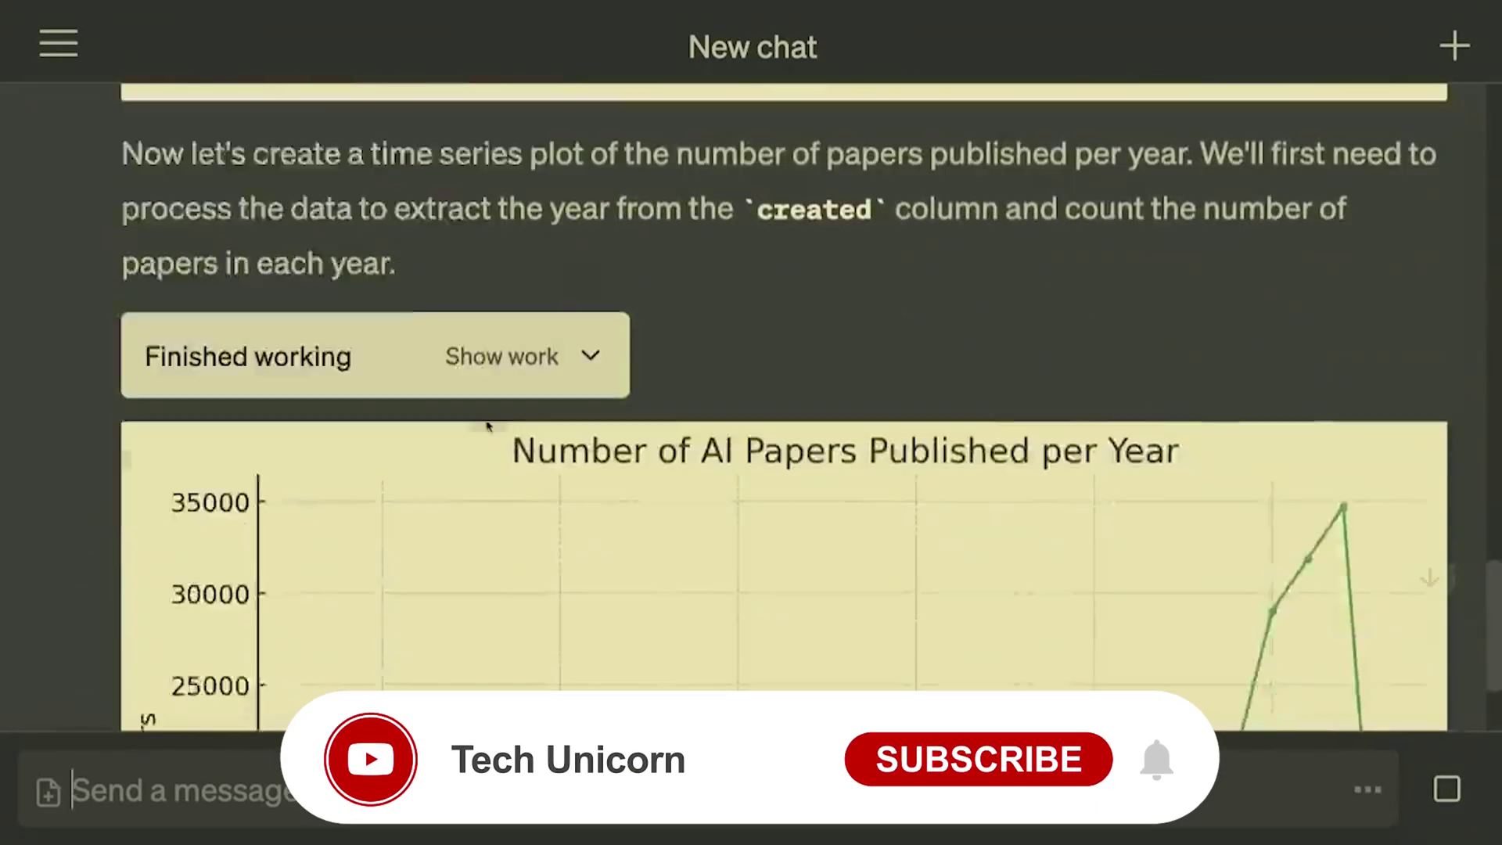
{"action": "scroll", "coordinate": [1294, 227], "scroll_direction": "up", "scroll_amount": 3}
{"action": "scroll", "coordinate": [1351, 509], "scroll_direction": "down", "scroll_amount": 3}
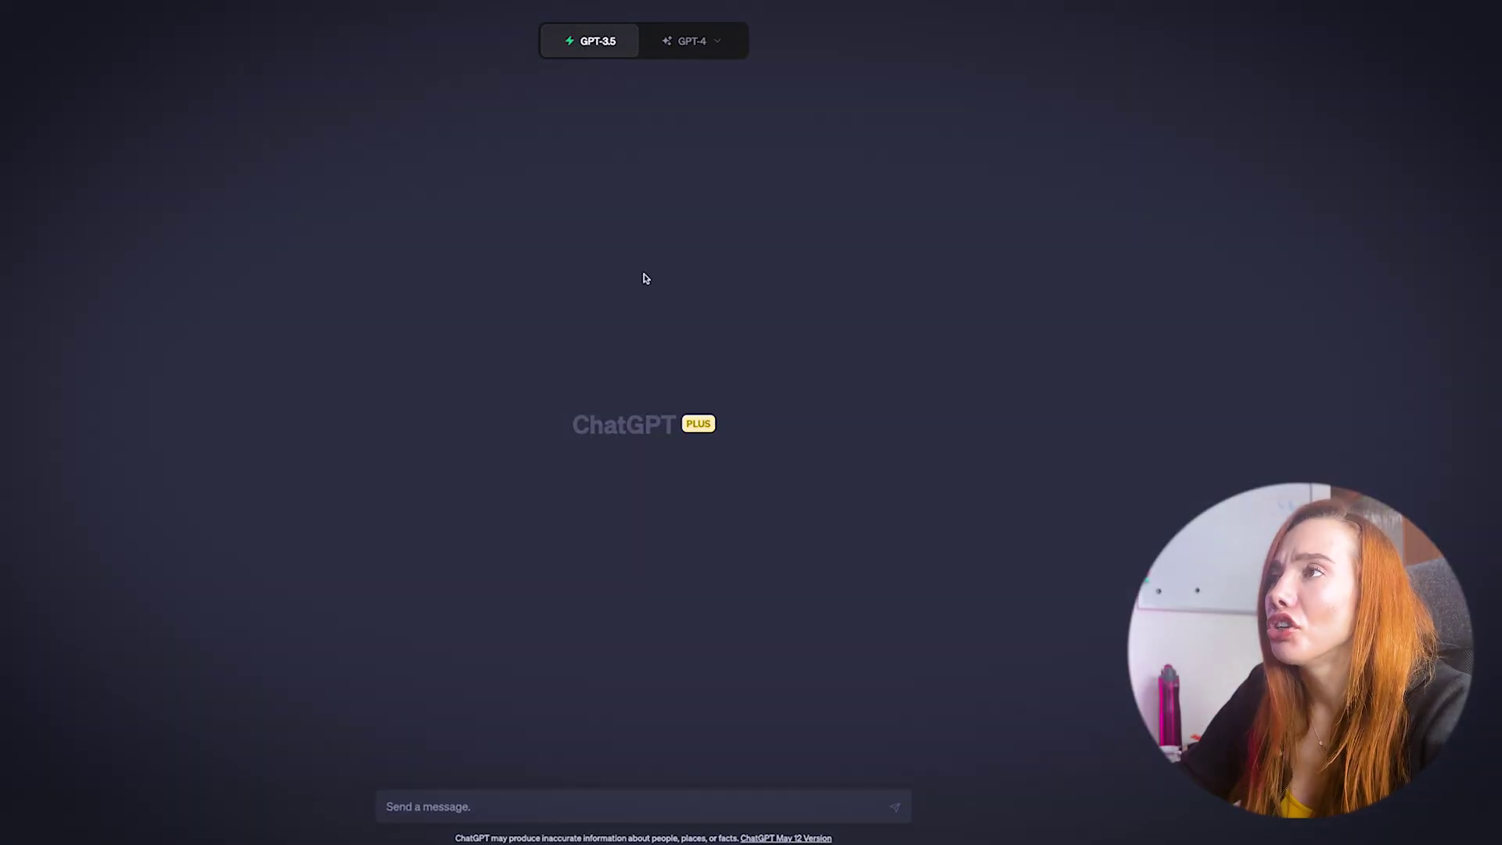
Step: Select GPT-4 as the model for the new chat
{"action": "left_click", "coordinate": [695, 45]}
{"action": "mouse_move", "coordinate": [593, 52]}
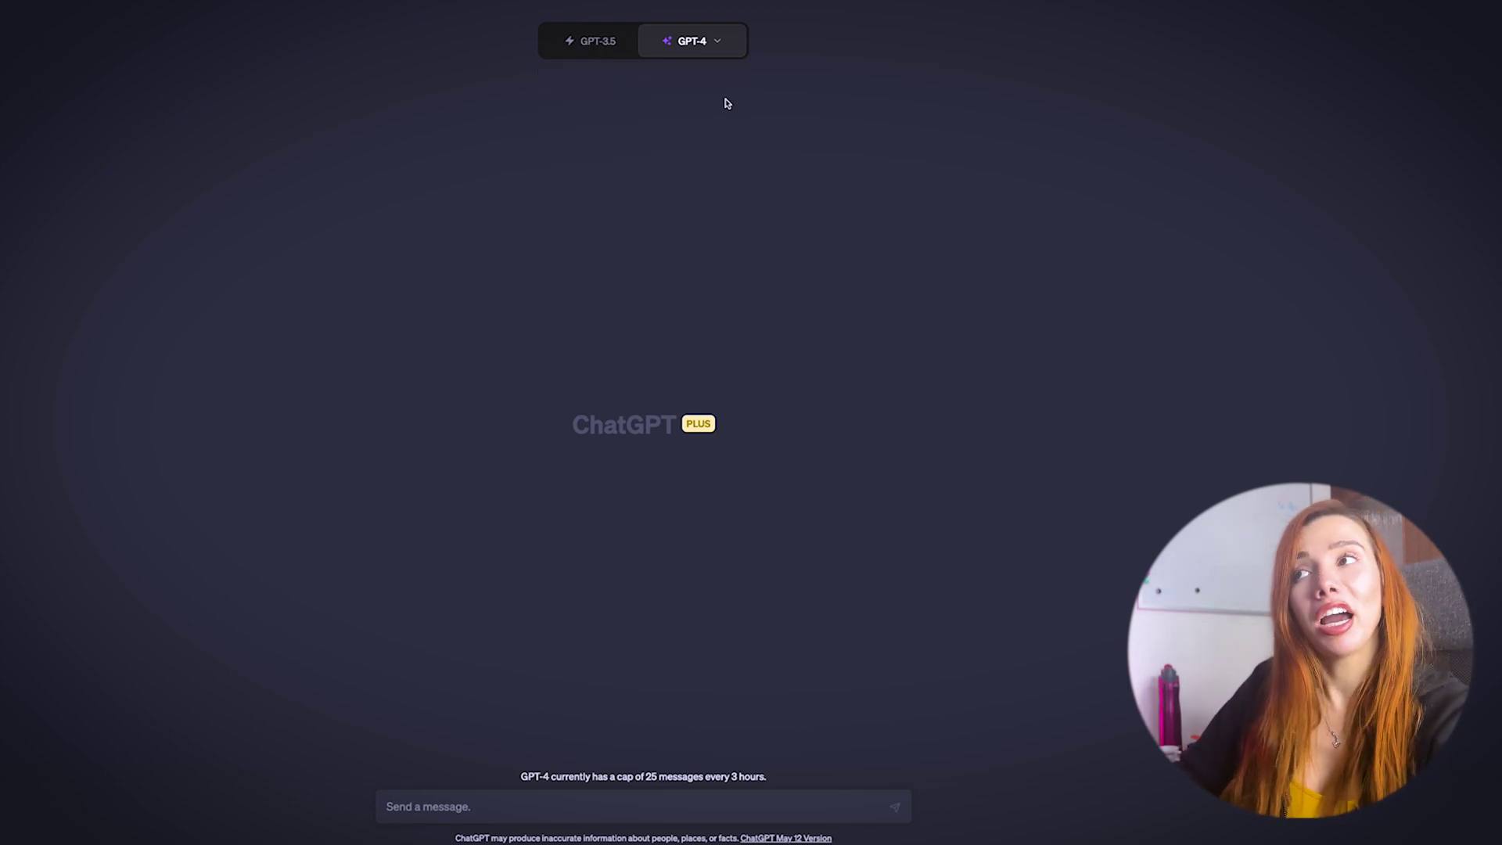
{"action": "left_click", "coordinate": [580, 48]}
{"action": "mouse_move", "coordinate": [692, 44]}
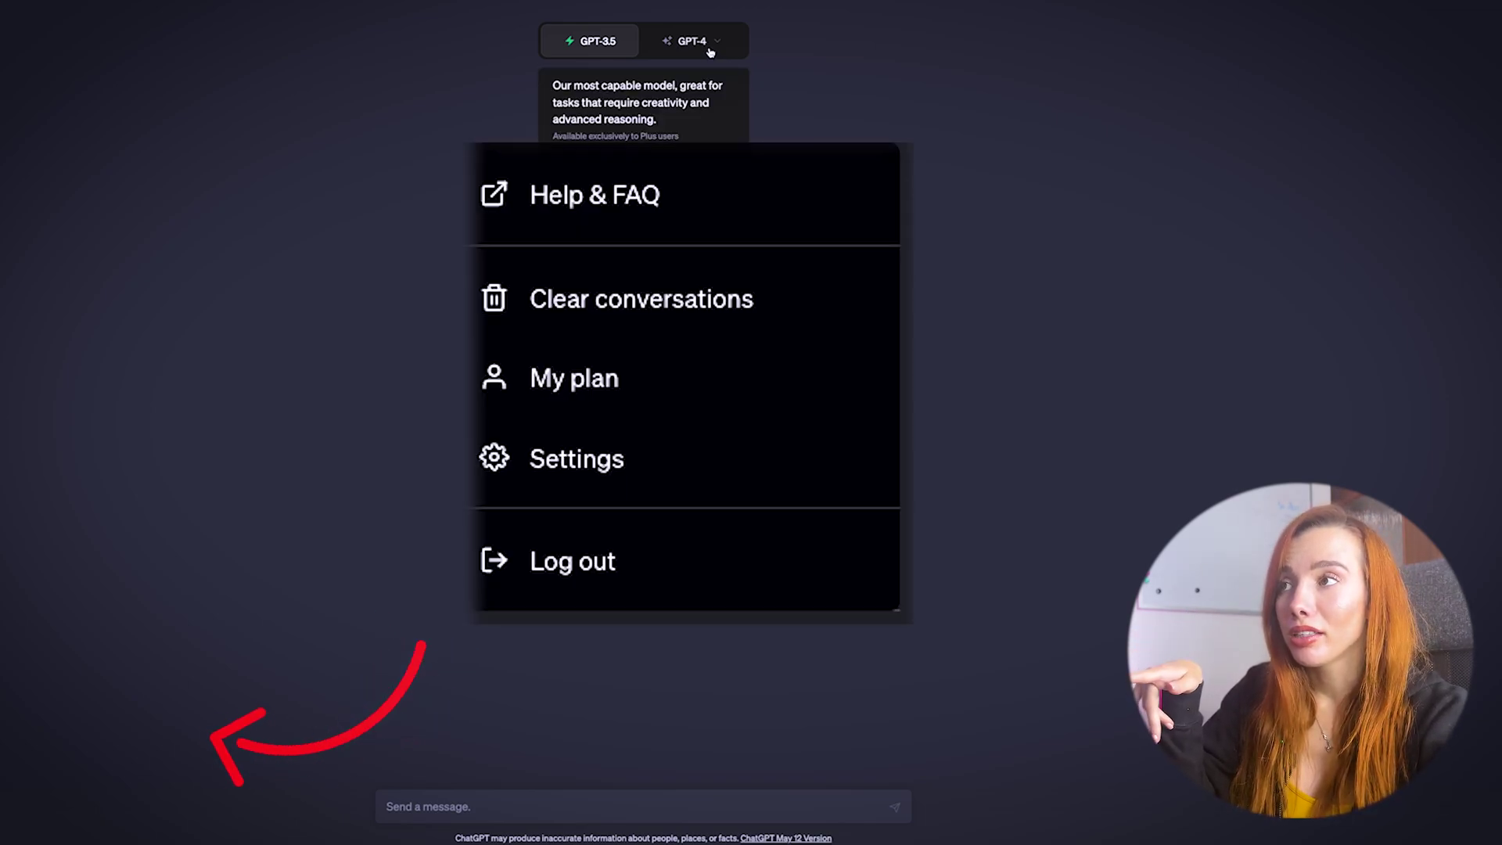
{"action": "left_click", "coordinate": [709, 49]}
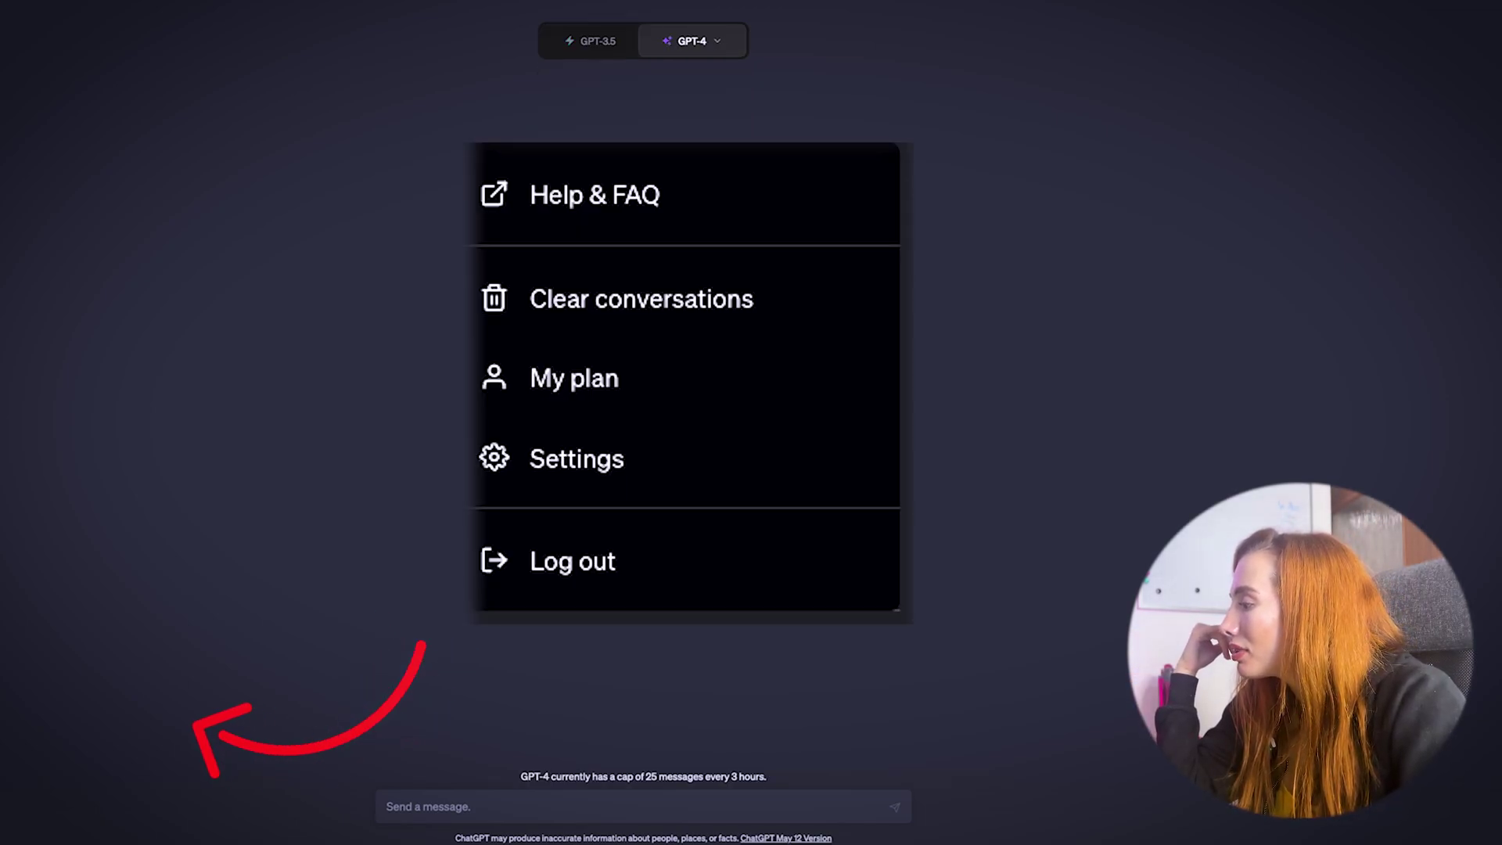
Step: Turn on the Plugins beta feature in Settings and switch GPT-4 to Plugins mode
{"action": "left_click", "coordinate": [157, 751]}
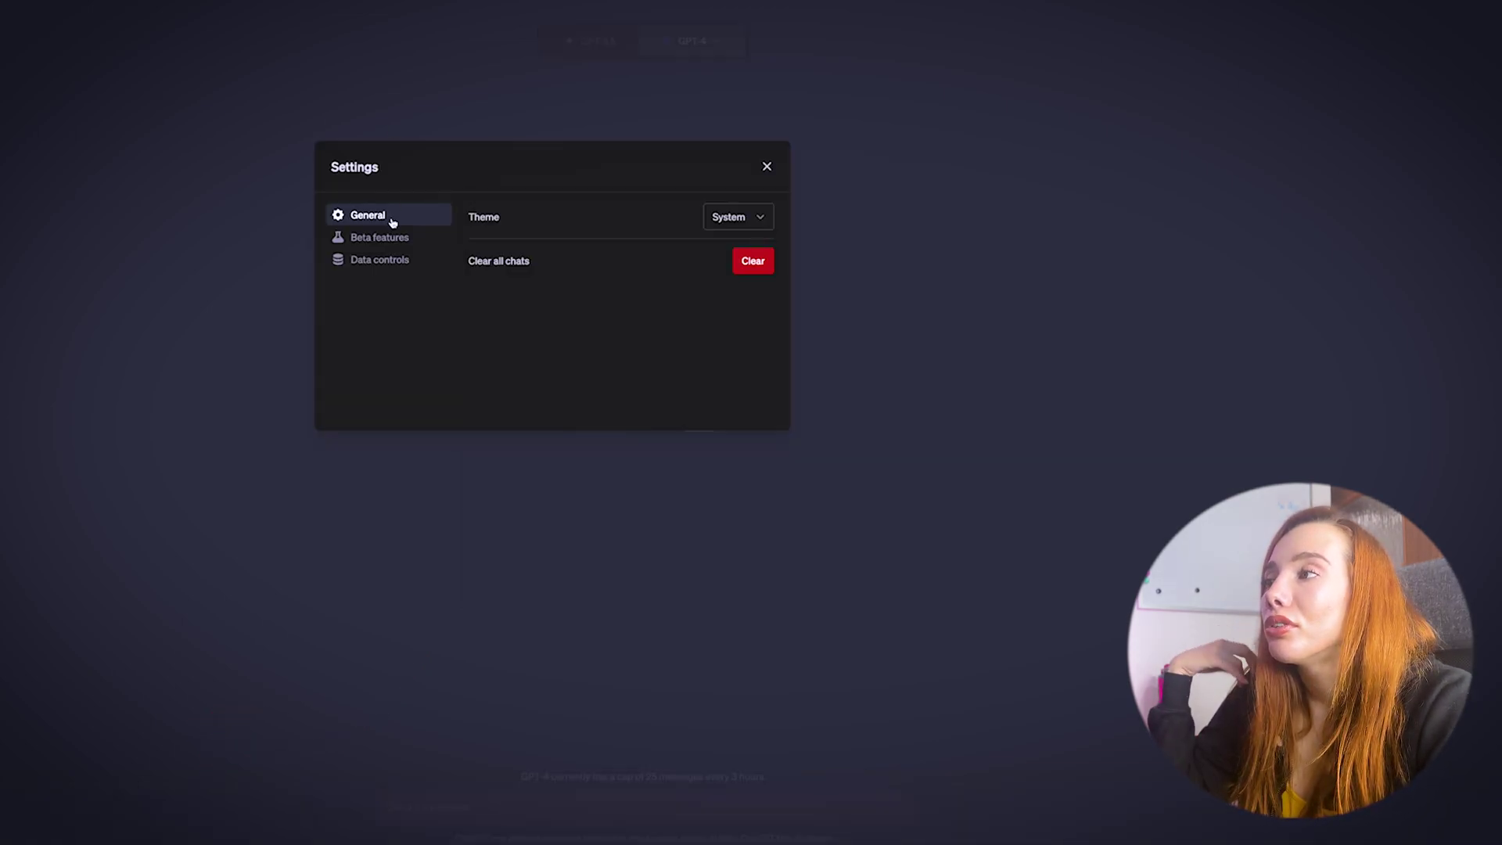
{"action": "left_click", "coordinate": [383, 239]}
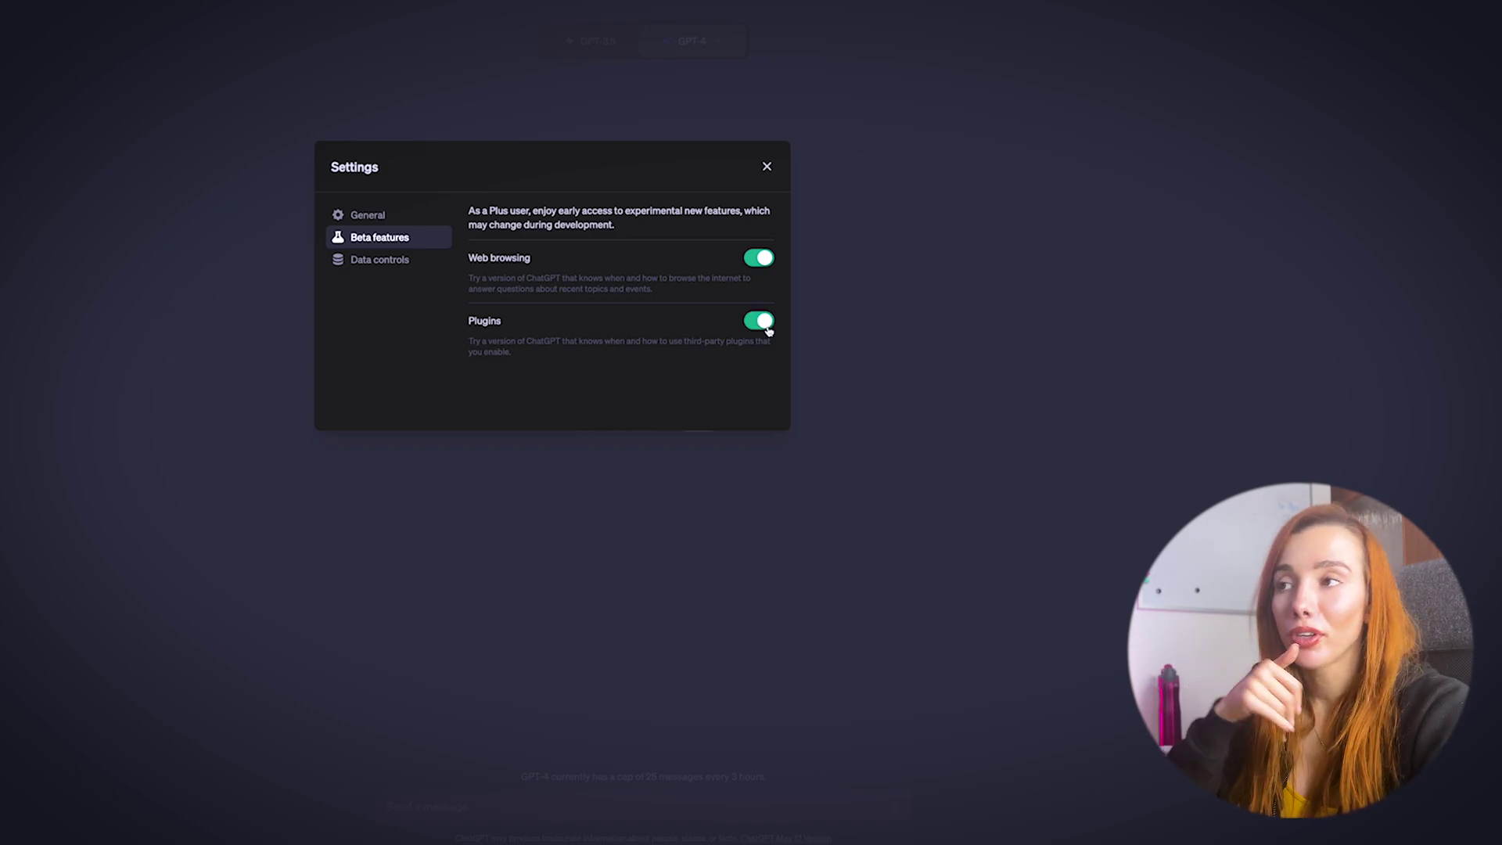
{"action": "left_click", "coordinate": [766, 166]}
{"action": "mouse_move", "coordinate": [729, 43]}
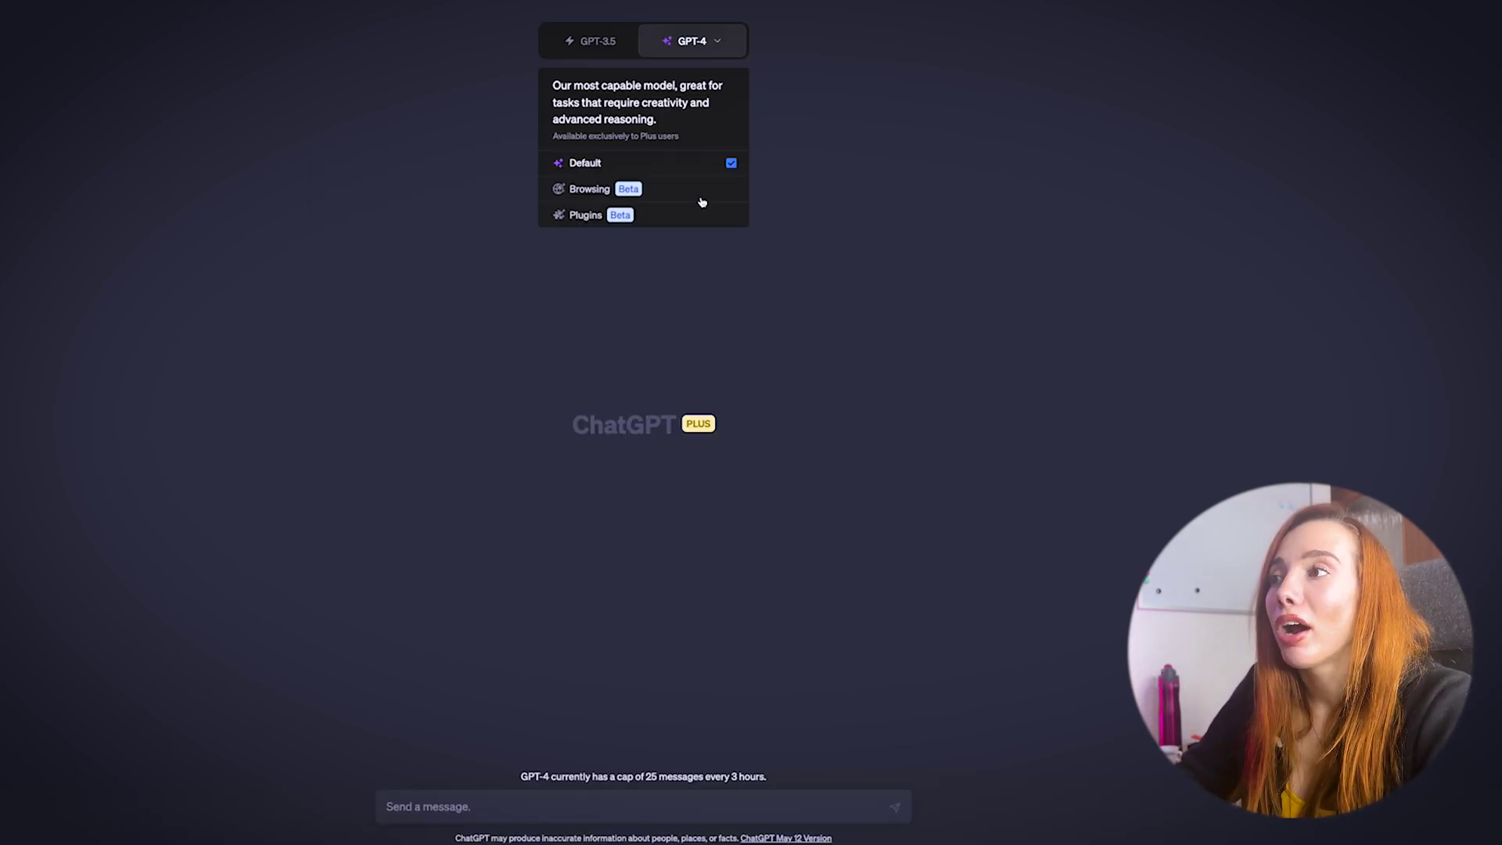
{"action": "left_click", "coordinate": [615, 216]}
{"action": "left_click", "coordinate": [627, 195]}
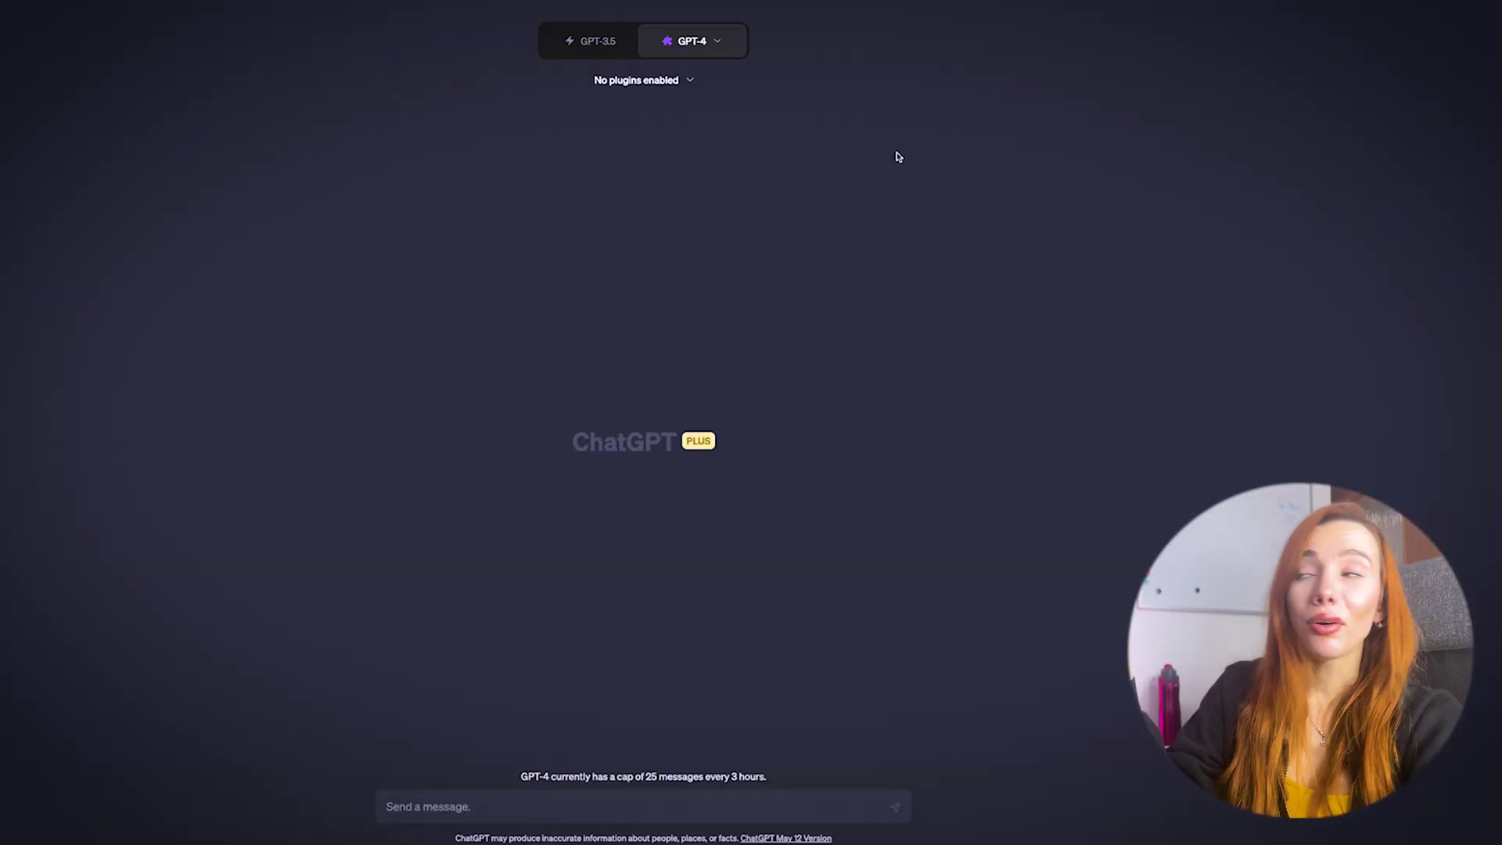
Step: Install the Yabble and Trip.com plugins from the Plugin store, then view Most popular
{"action": "left_click", "coordinate": [699, 86]}
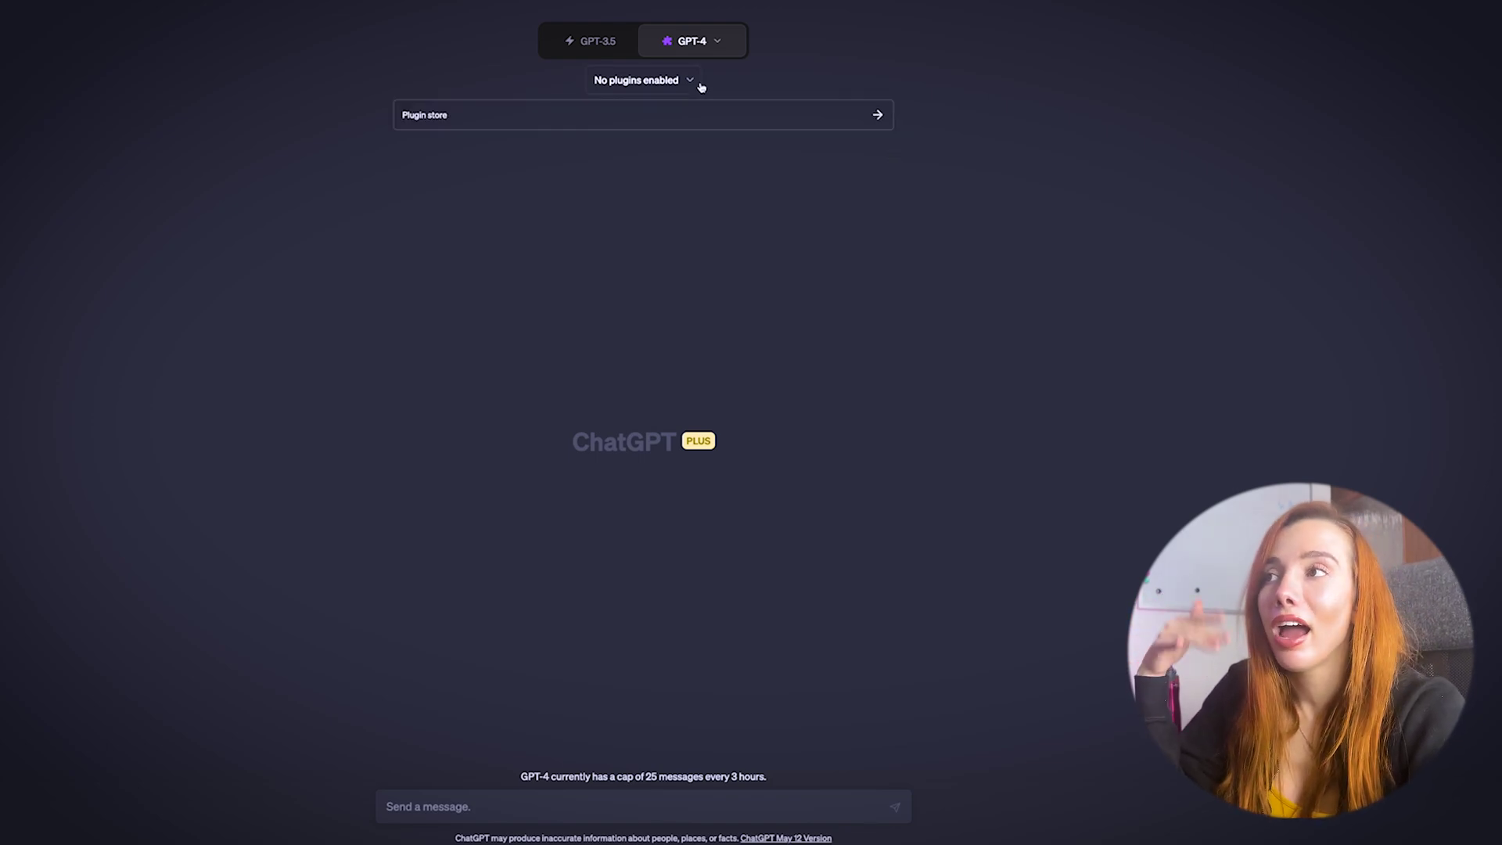
{"action": "left_click", "coordinate": [749, 123]}
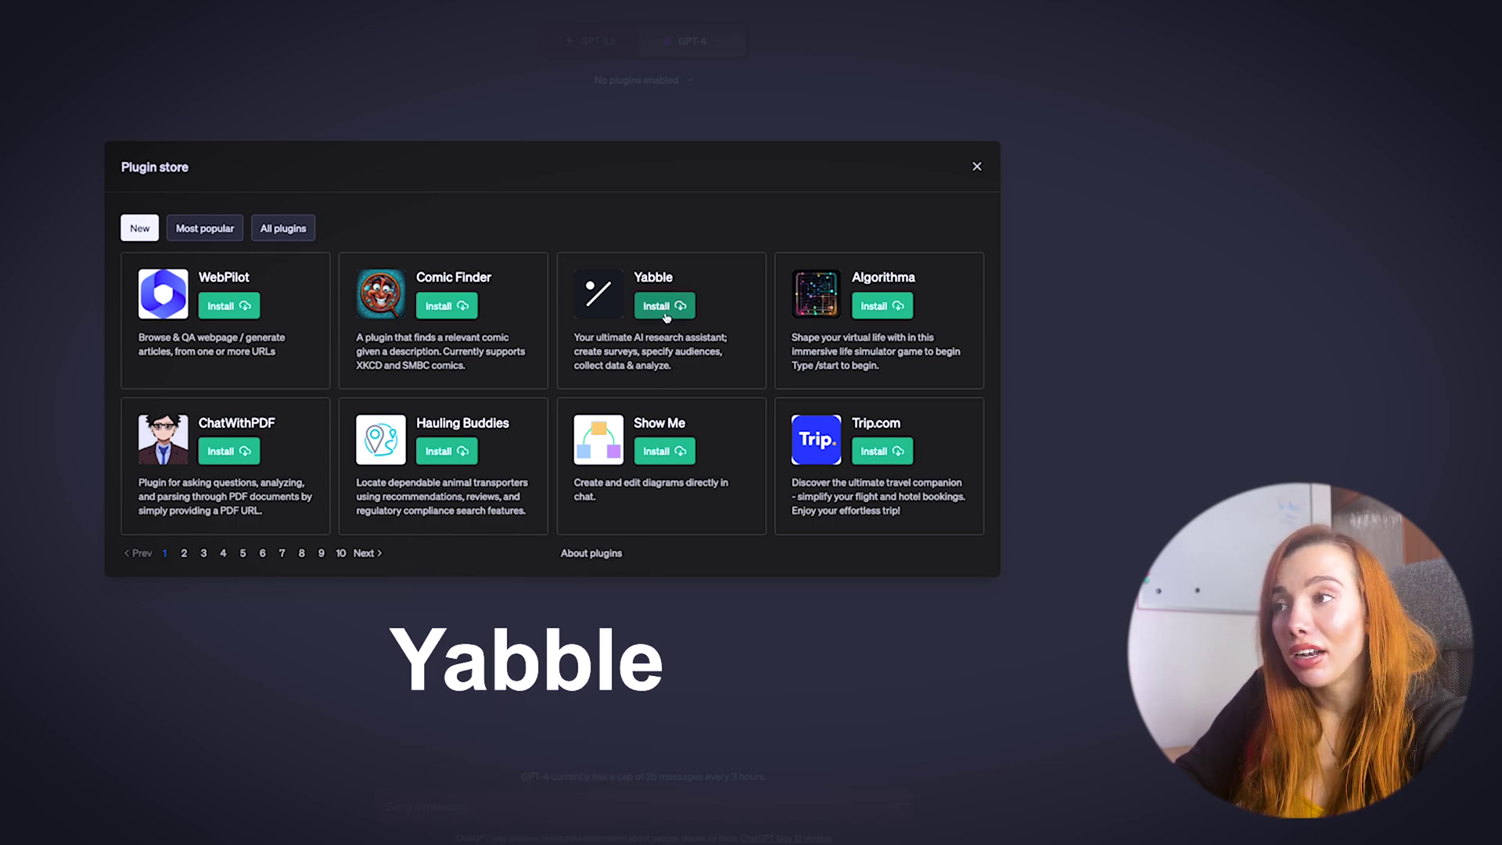
{"action": "left_click", "coordinate": [664, 309]}
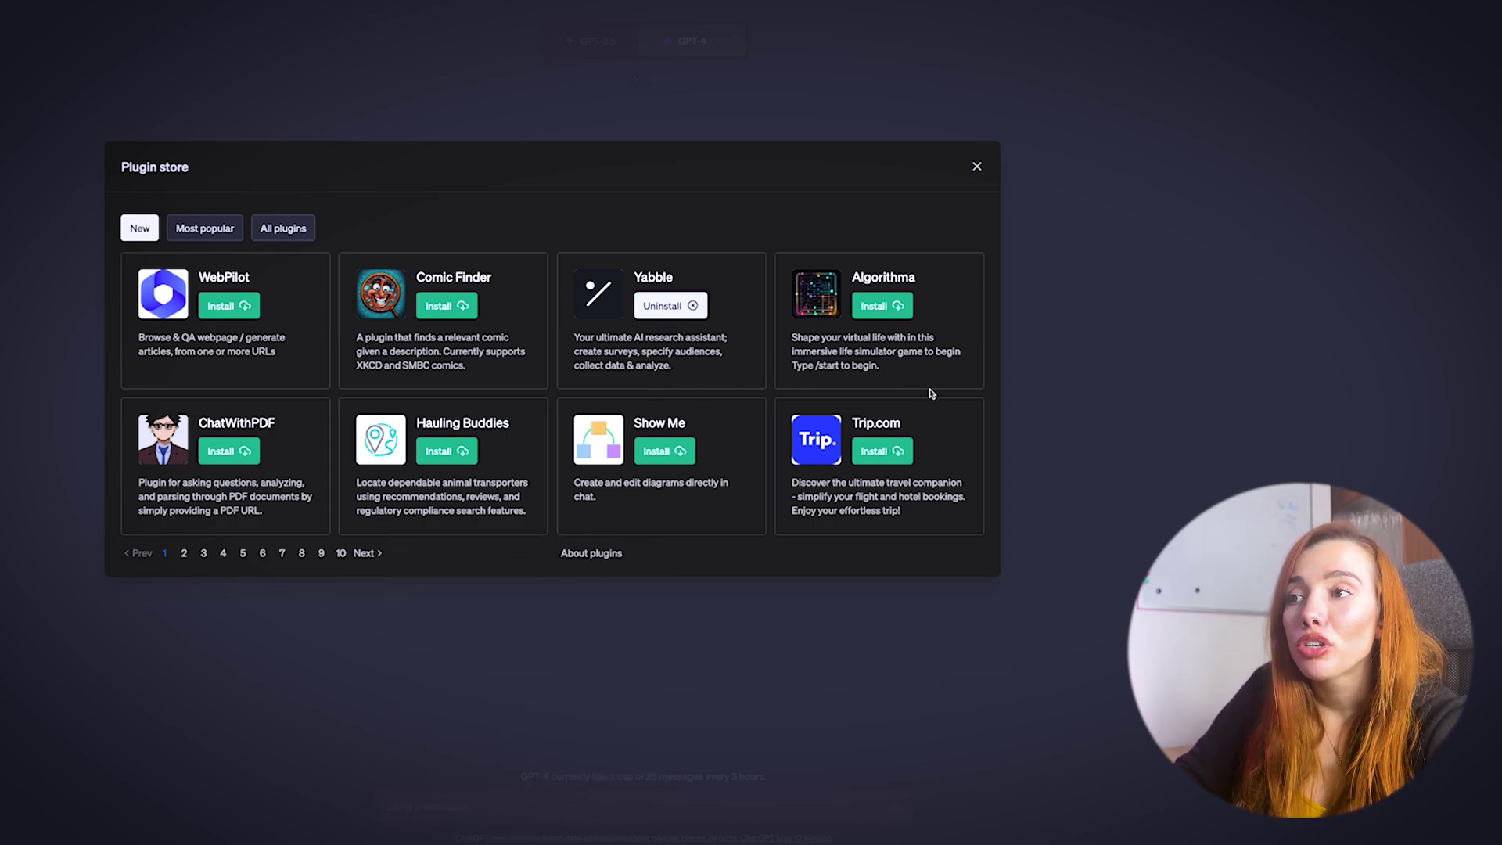
{"action": "left_click", "coordinate": [884, 451]}
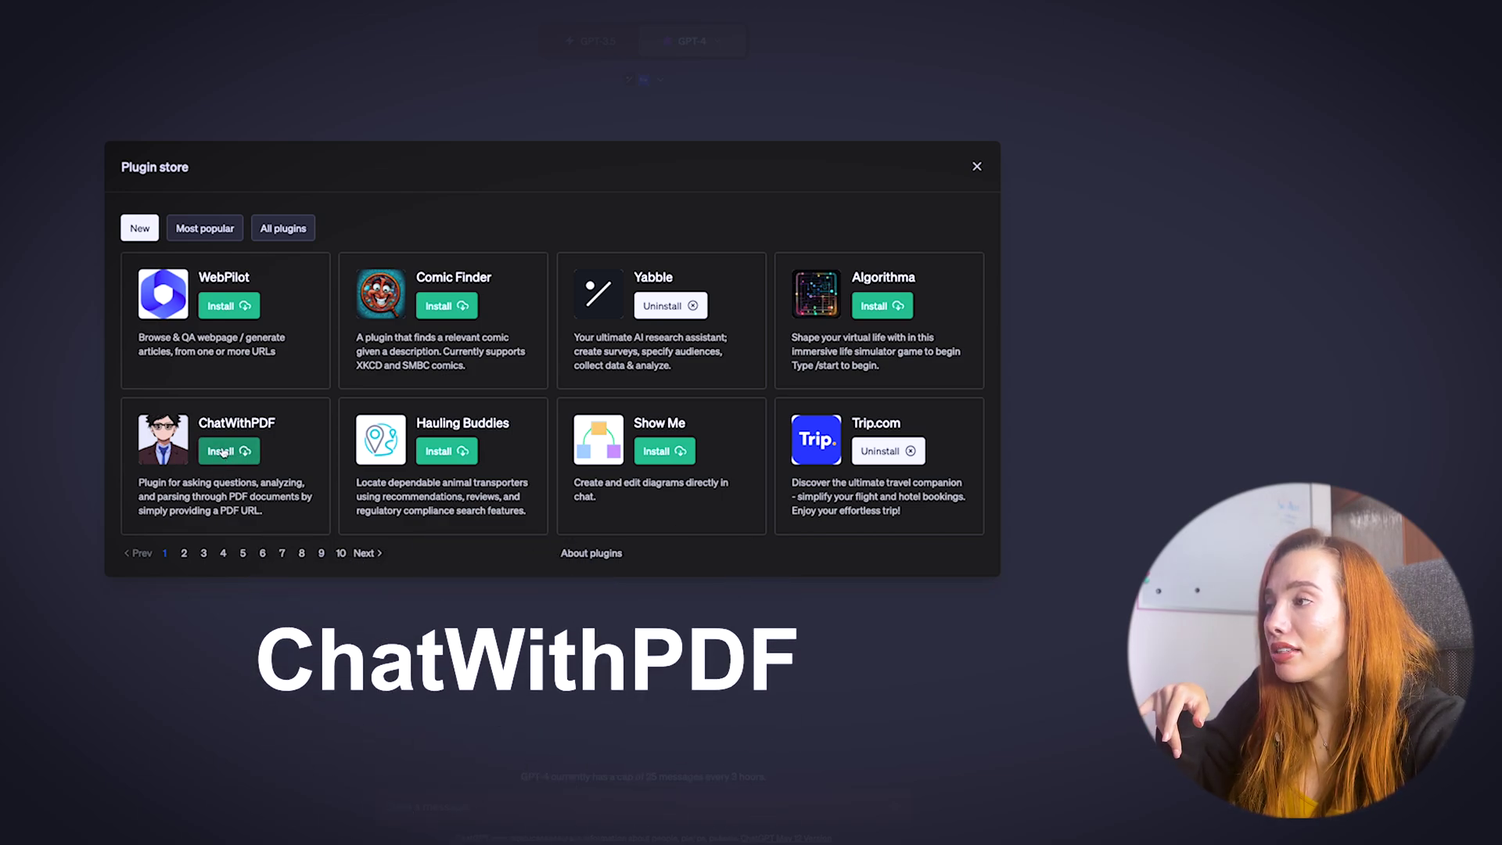
{"action": "left_click", "coordinate": [205, 228]}
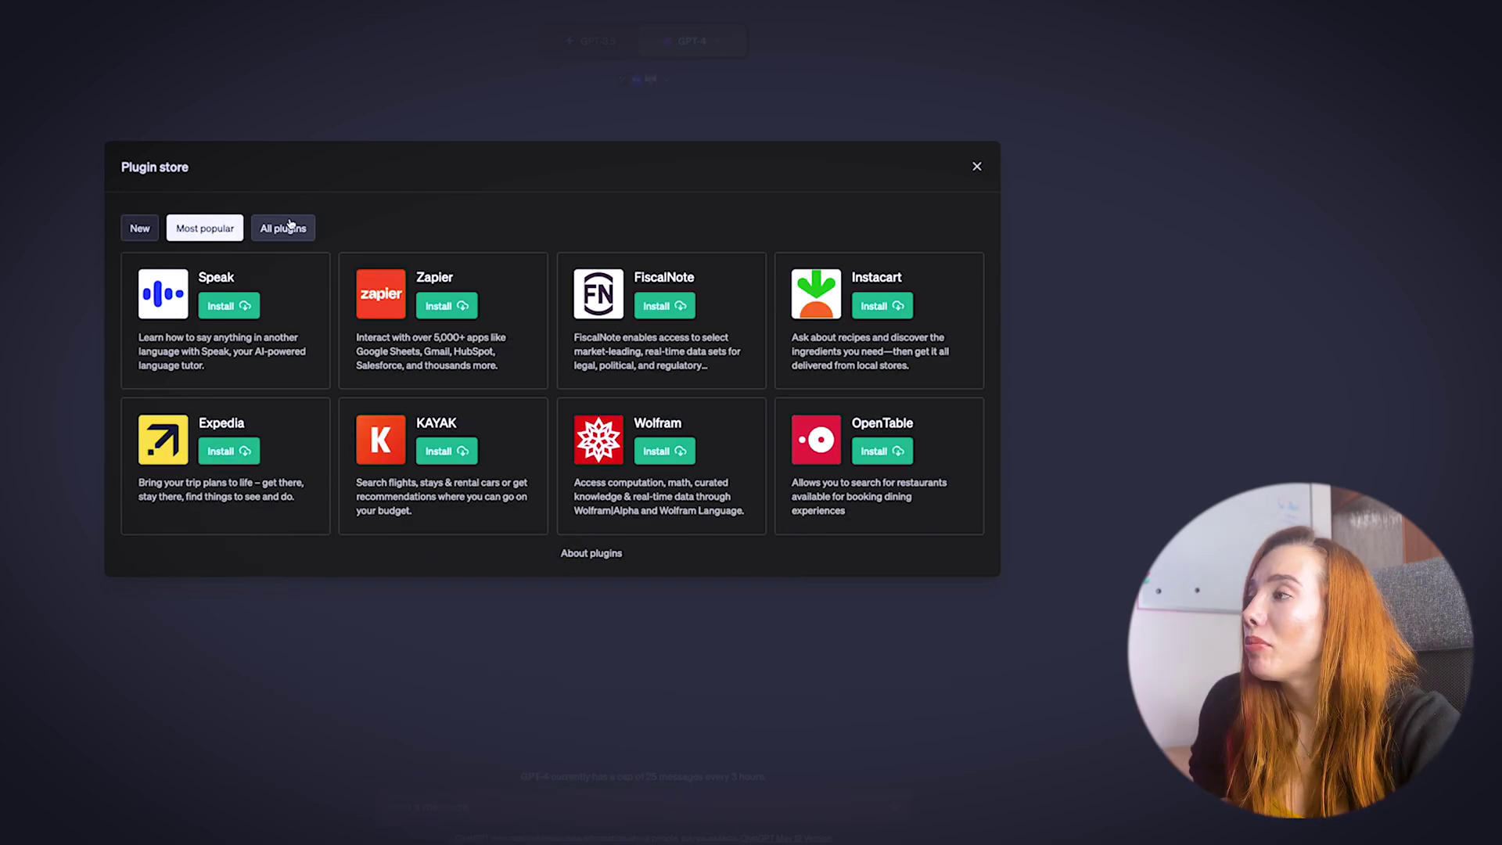
Step: Install Speak, Wolfram, OpenTable and Expedia, browse page 2 of New plugins, then close the store
{"action": "left_click", "coordinate": [224, 307]}
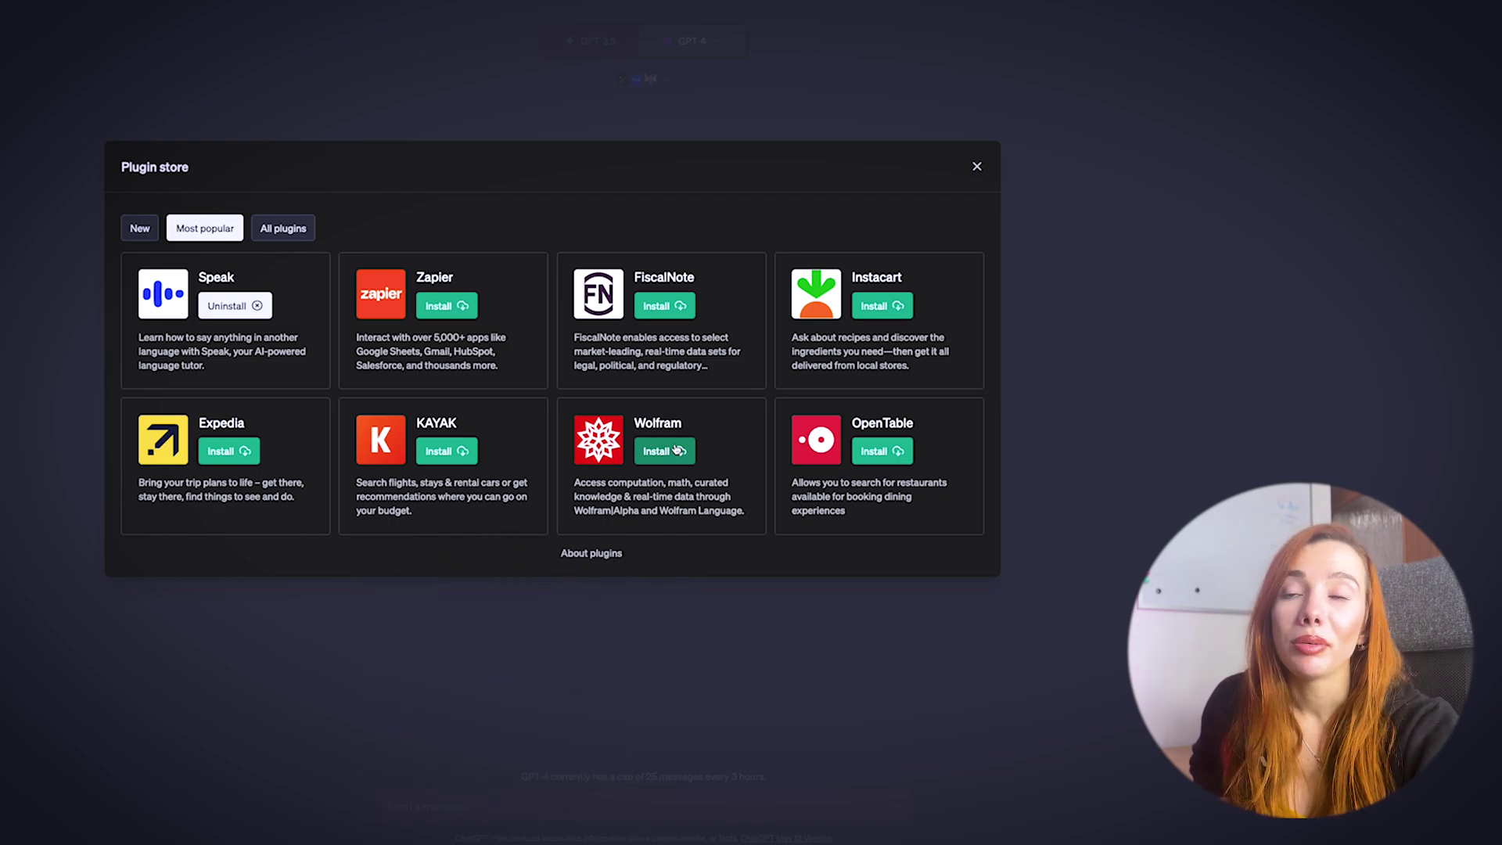
{"action": "left_click", "coordinate": [677, 450]}
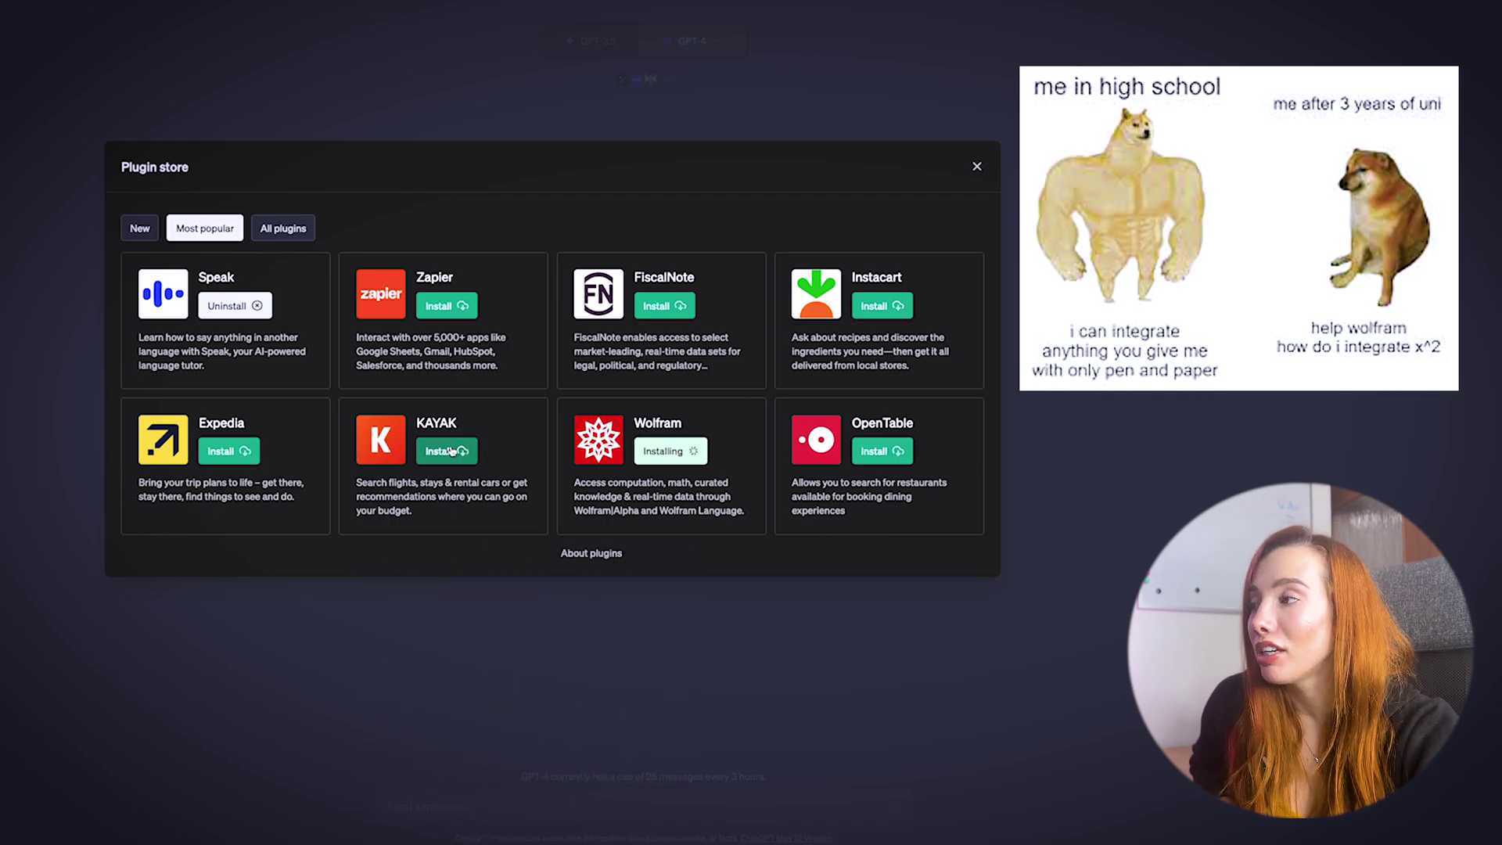
{"action": "left_click", "coordinate": [890, 454]}
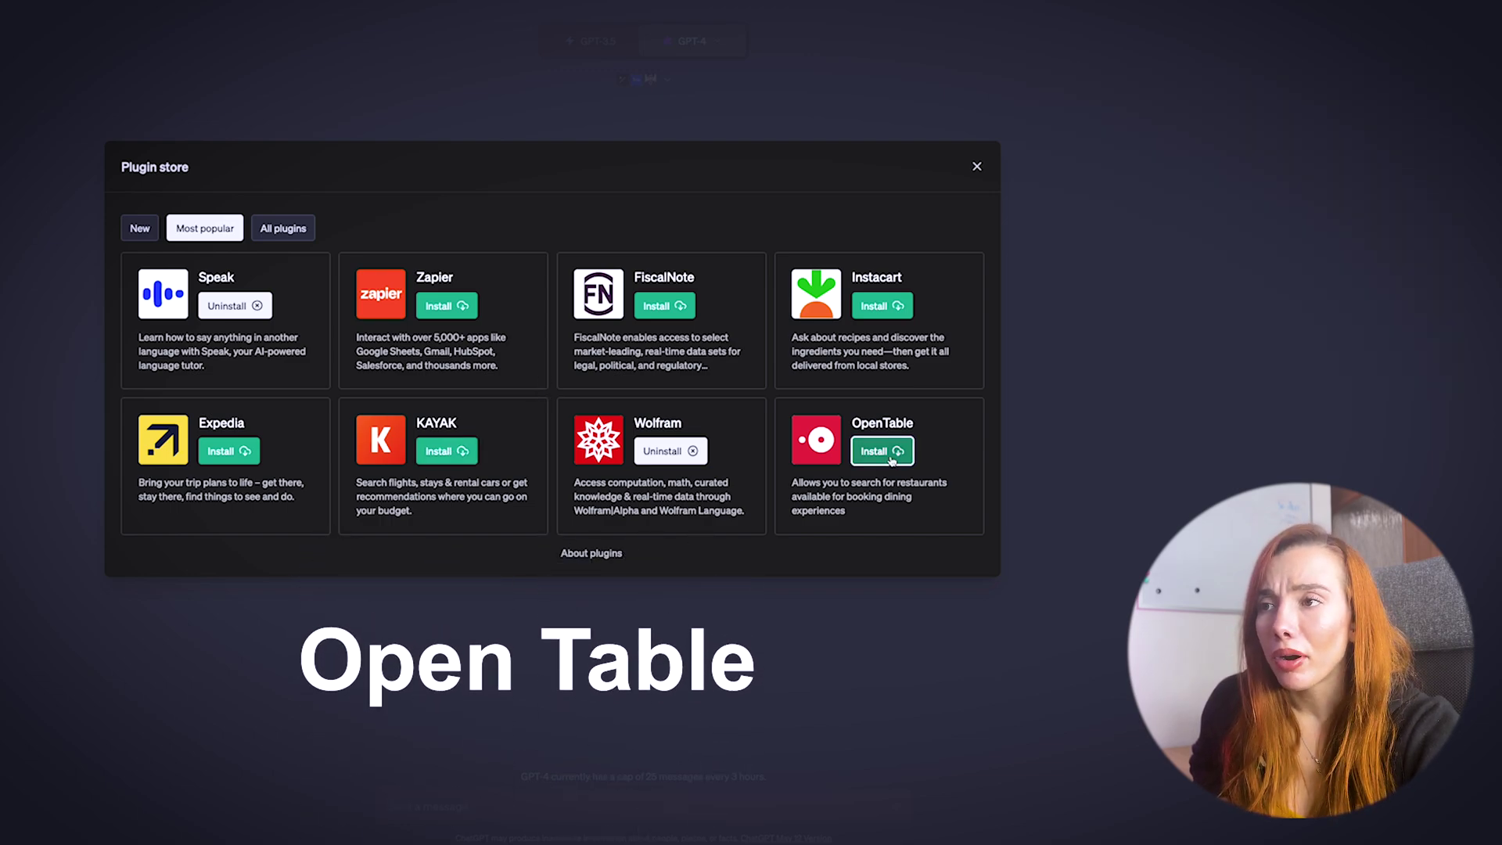
{"action": "left_click", "coordinate": [238, 460]}
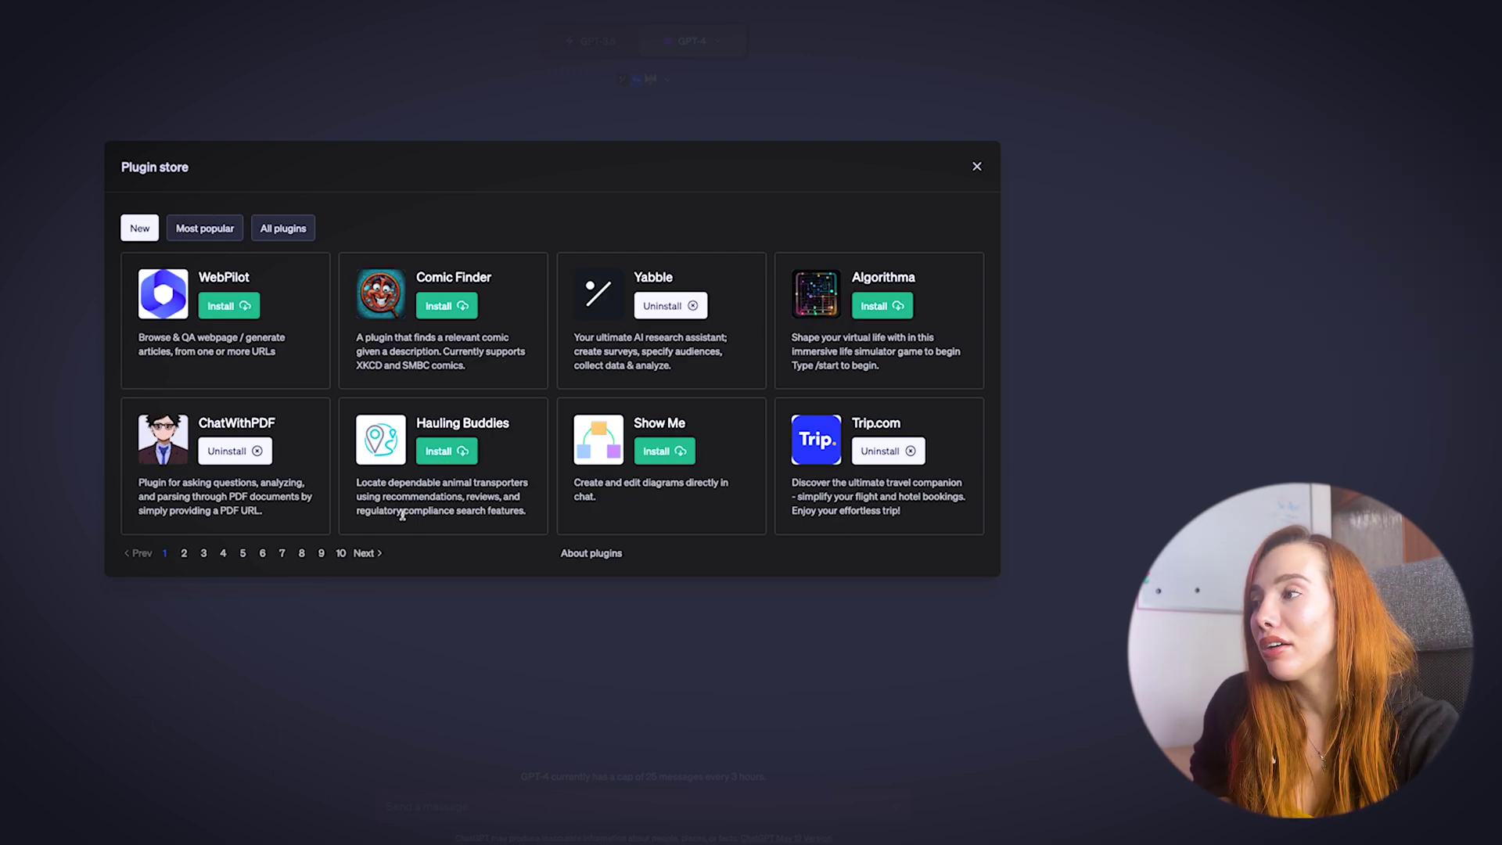
{"action": "left_click", "coordinate": [366, 554]}
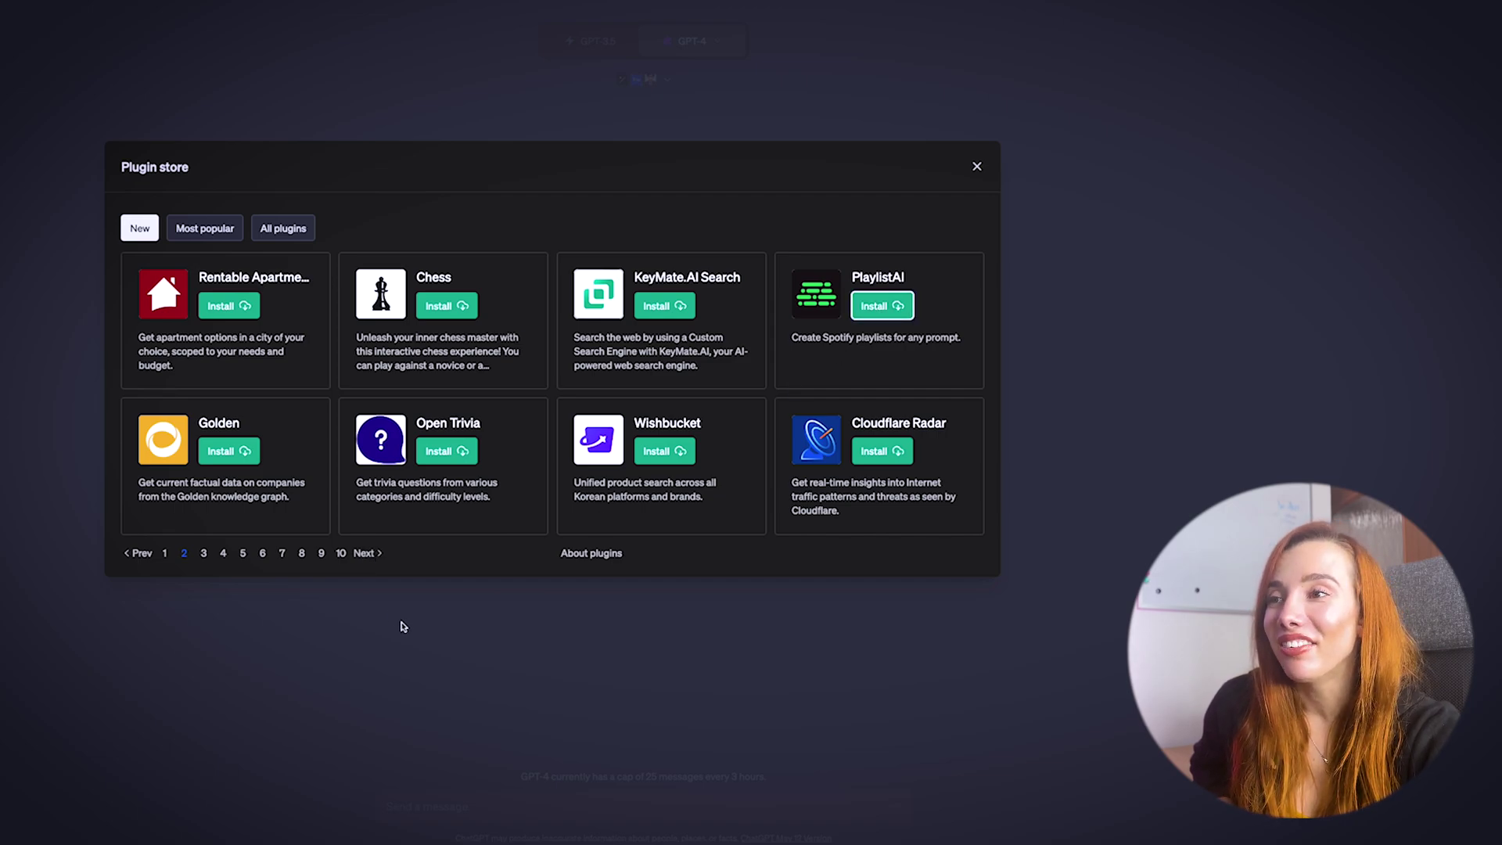
{"action": "left_click", "coordinate": [402, 625]}
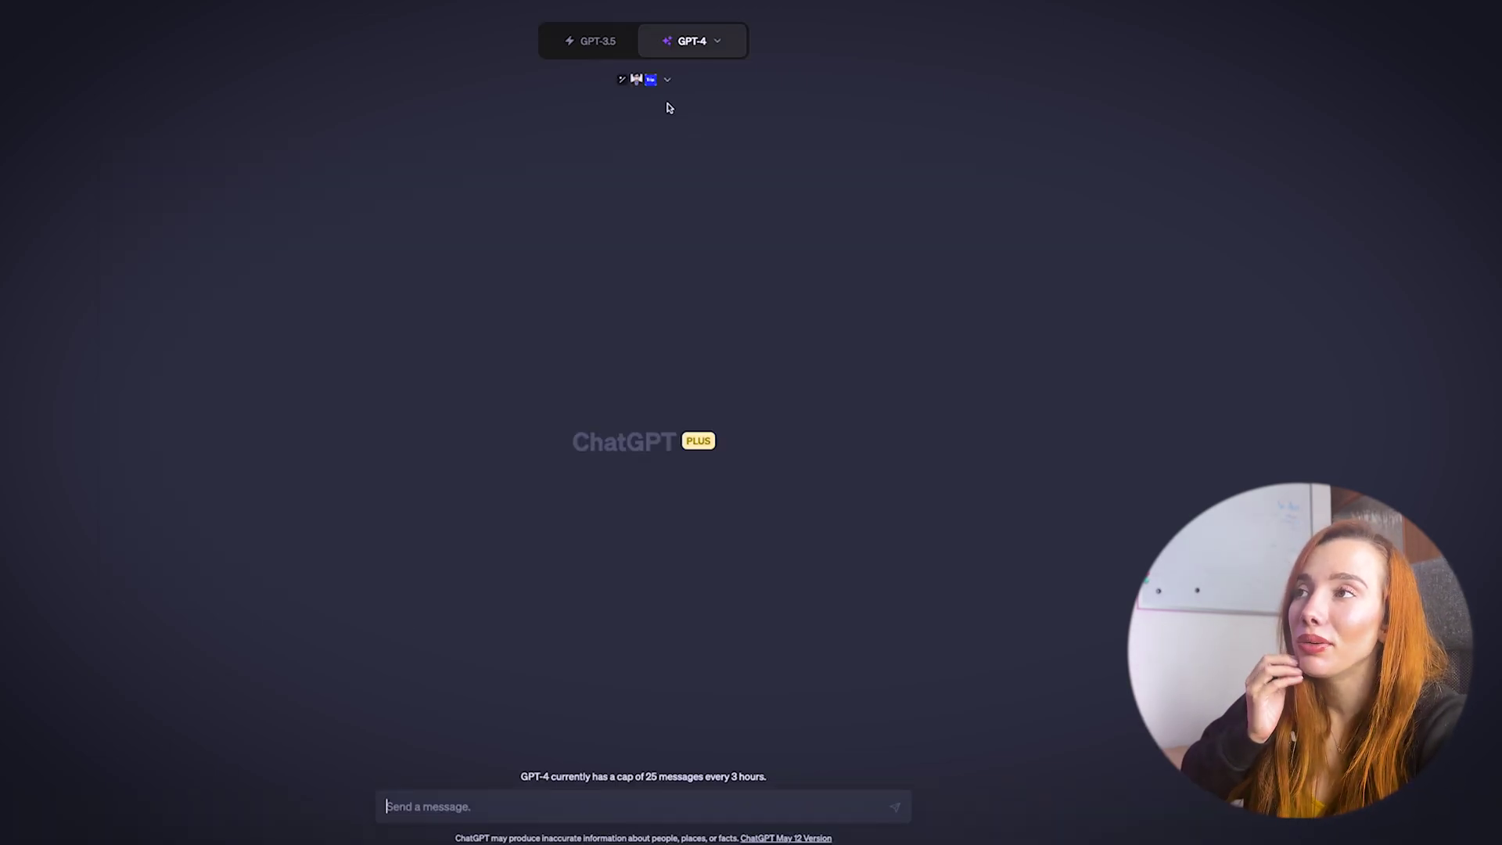
Step: Disable Yabble, ChatWithPDF and Trip.com, and enable Wolfram, Expedia and Speak for this chat
{"action": "left_click", "coordinate": [666, 83]}
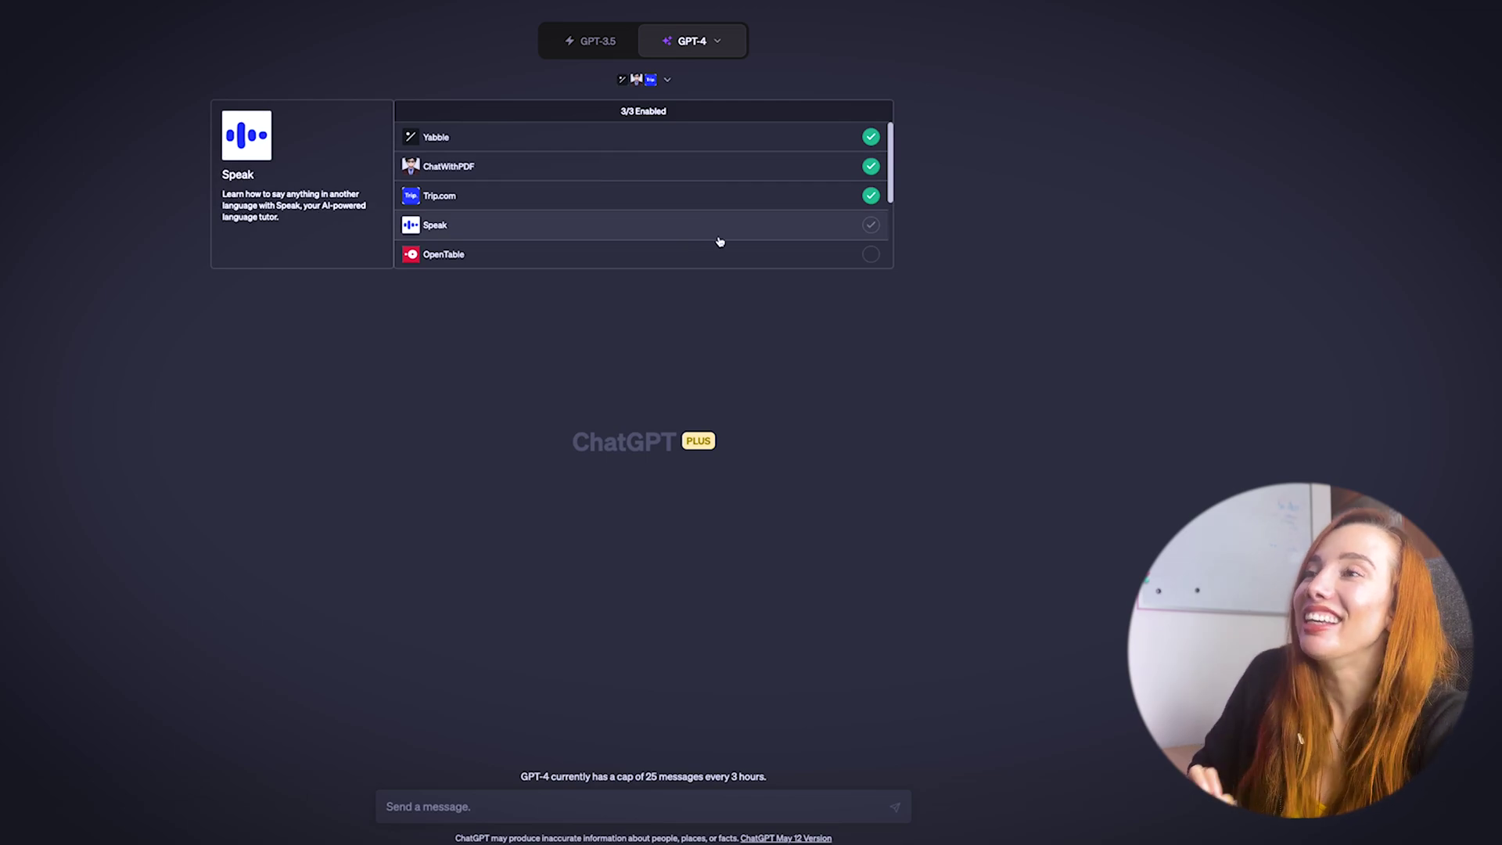
{"action": "scroll", "coordinate": [823, 213], "scroll_direction": "down", "scroll_amount": 2}
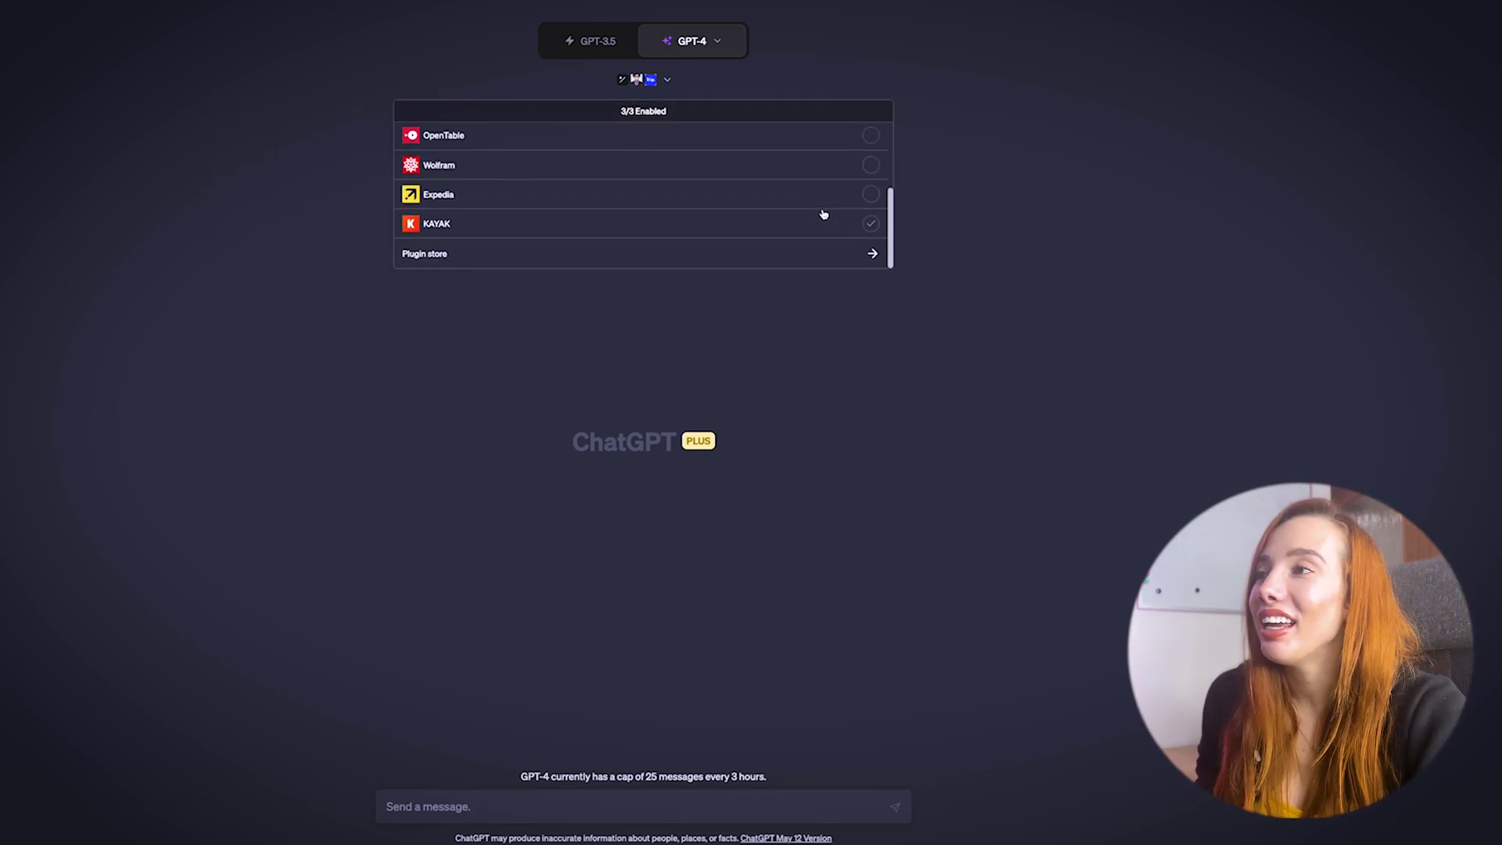
{"action": "scroll", "coordinate": [823, 213], "scroll_direction": "up", "scroll_amount": 3}
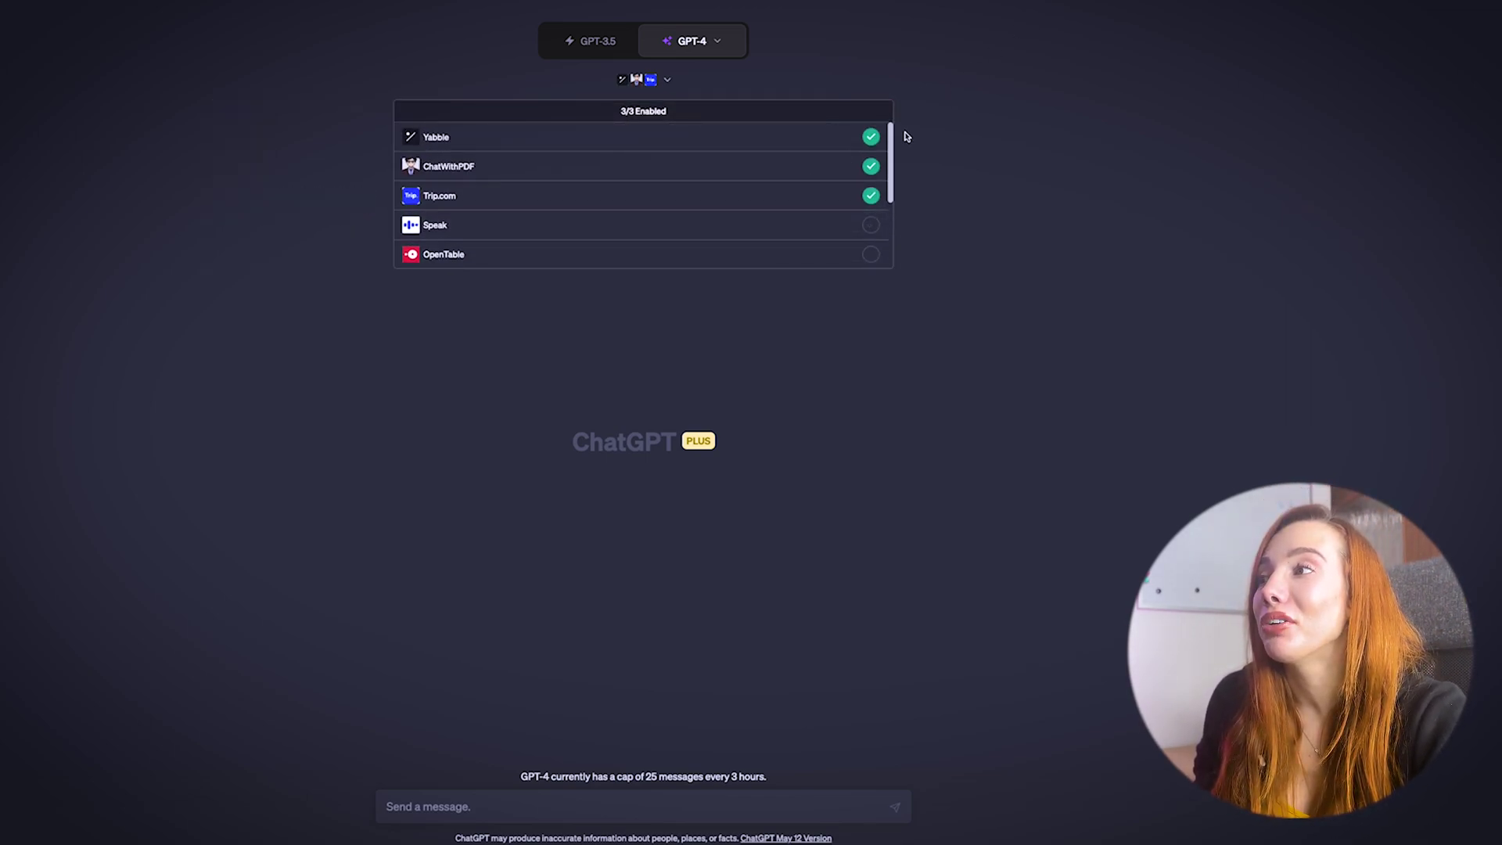
{"action": "mouse_move", "coordinate": [748, 138]}
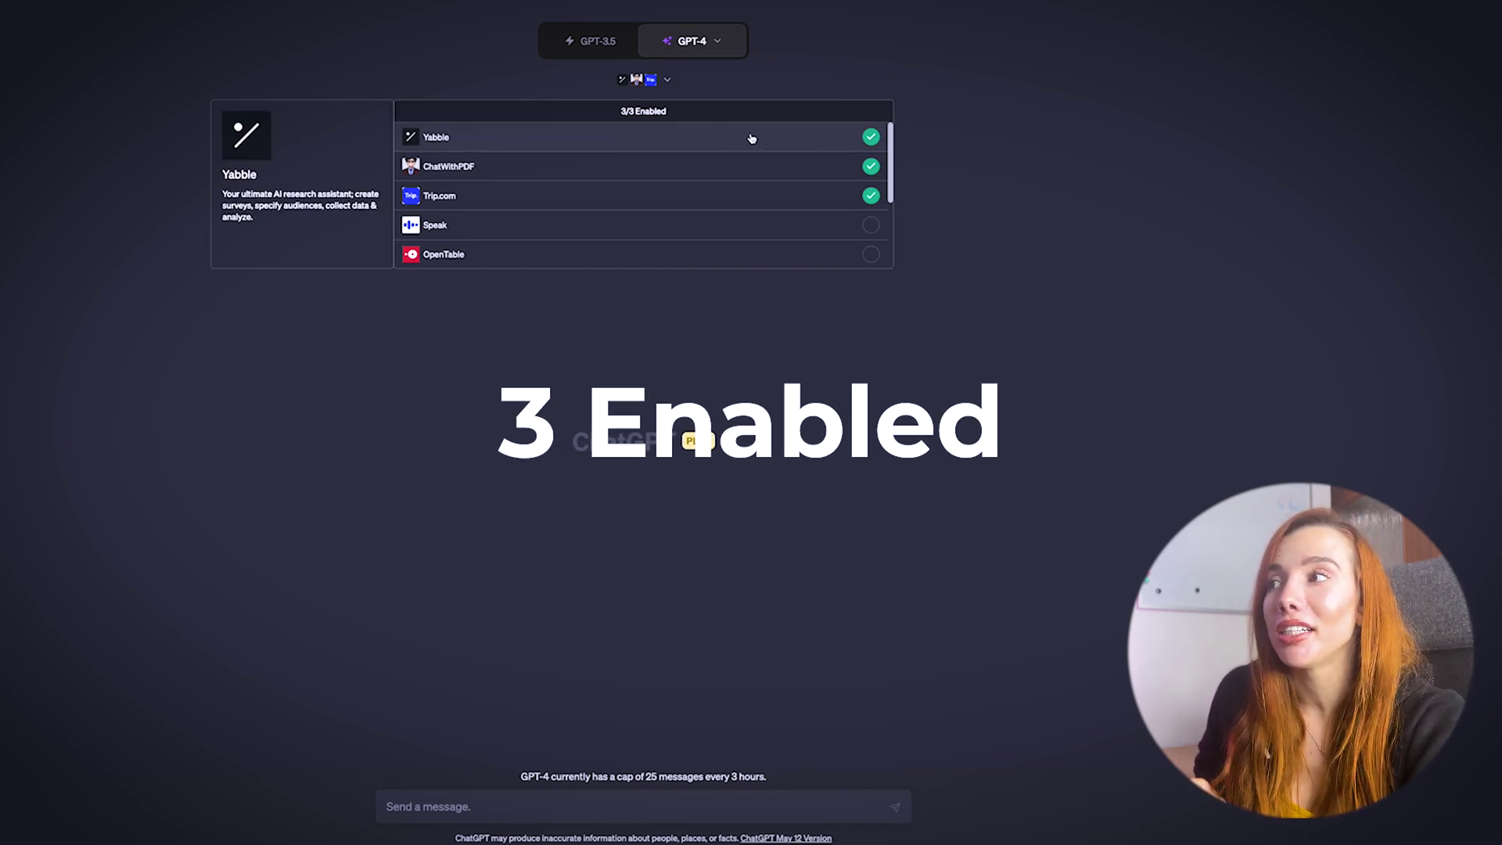
{"action": "left_click", "coordinate": [595, 166]}
{"action": "left_click", "coordinate": [612, 133]}
{"action": "left_click", "coordinate": [613, 195]}
{"action": "scroll", "coordinate": [613, 196], "scroll_direction": "down", "scroll_amount": 3}
{"action": "left_click", "coordinate": [610, 165]}
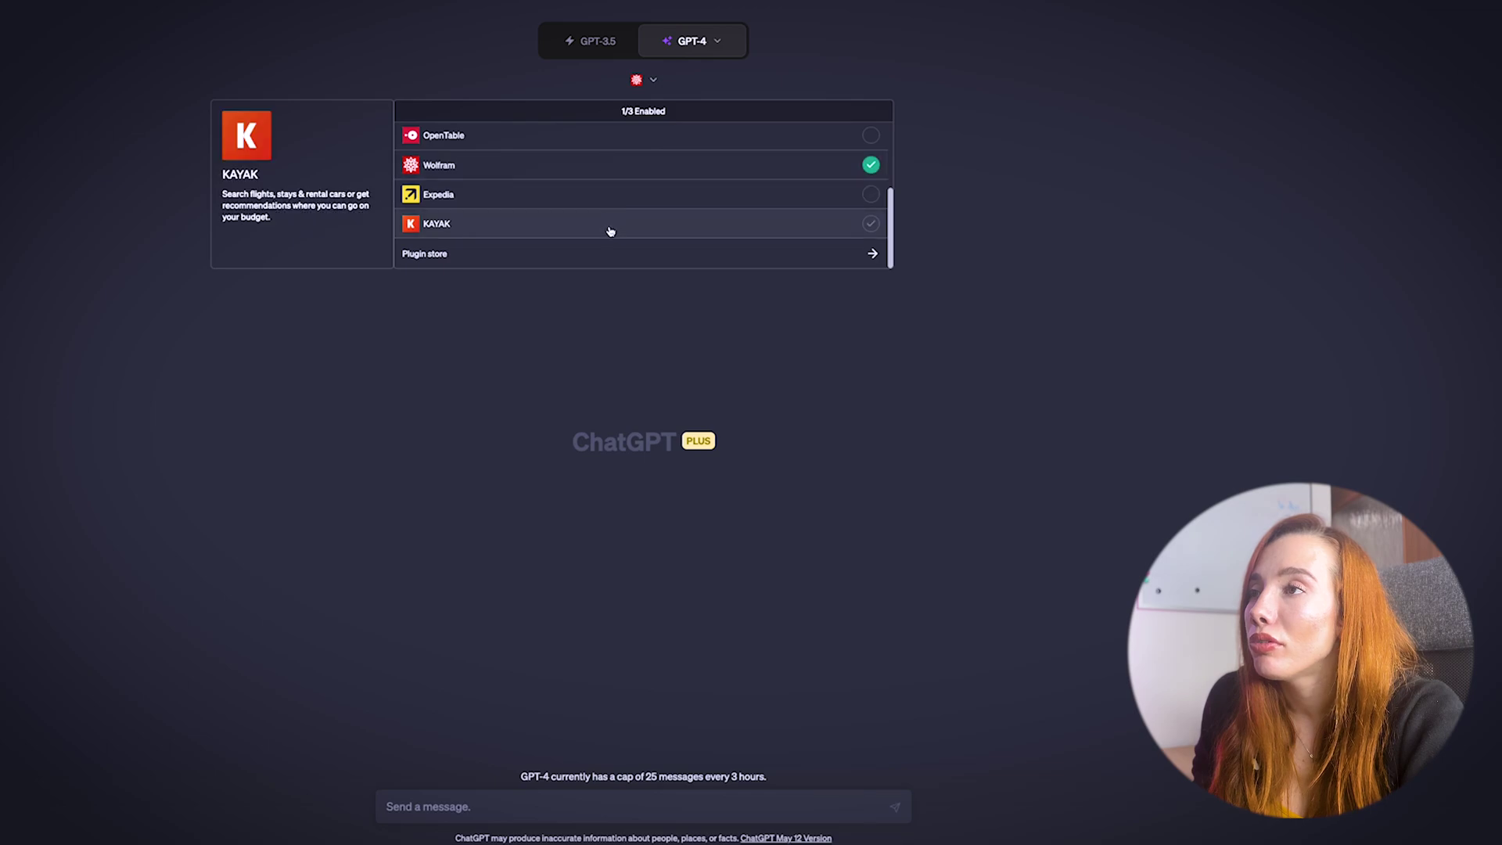
{"action": "left_click", "coordinate": [640, 199]}
{"action": "scroll", "coordinate": [657, 215], "scroll_direction": "up", "scroll_amount": 5}
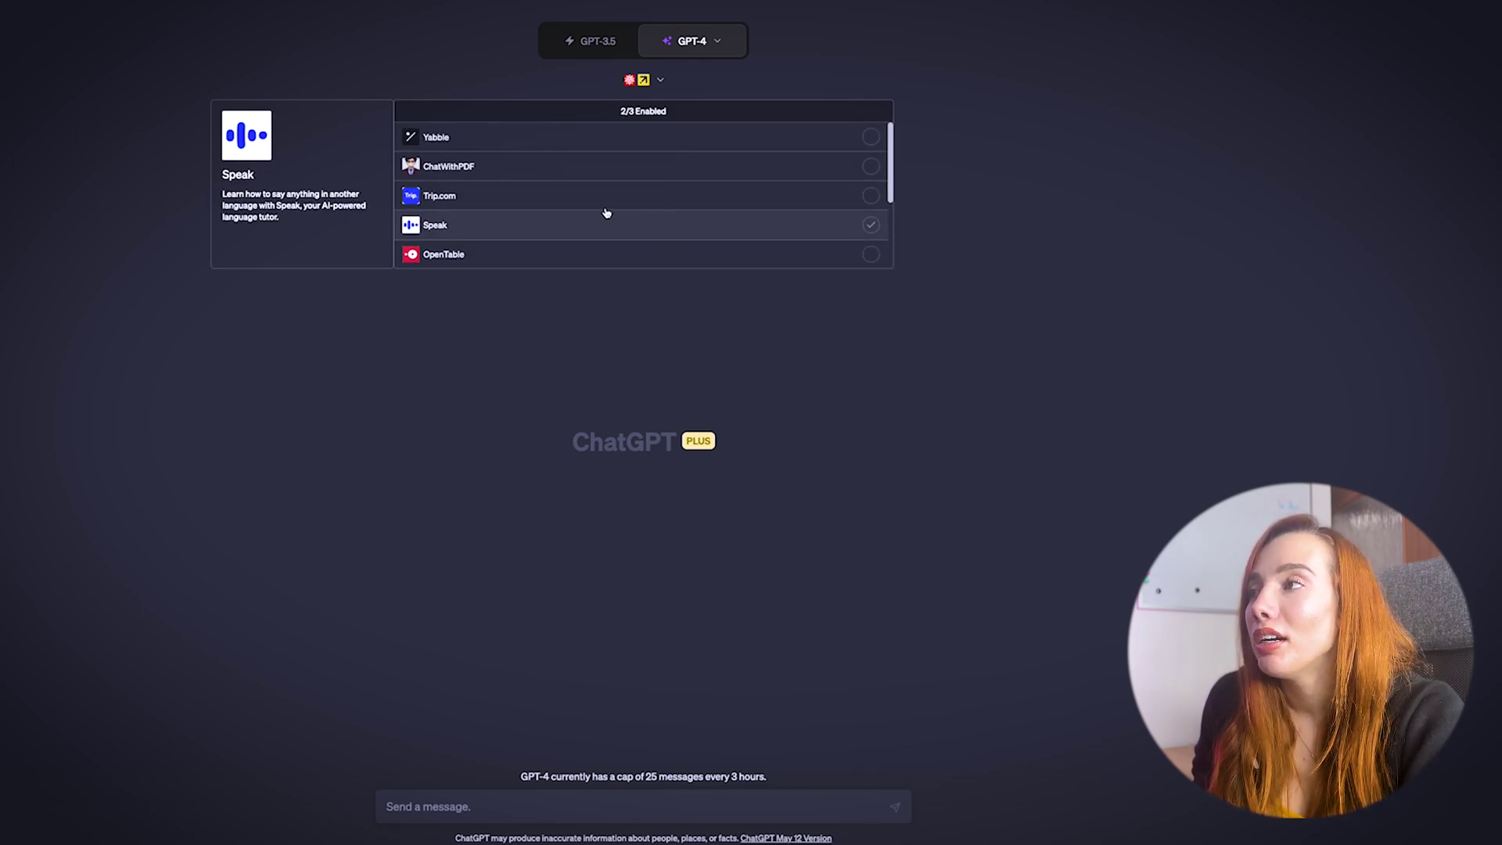
{"action": "left_click", "coordinate": [500, 234]}
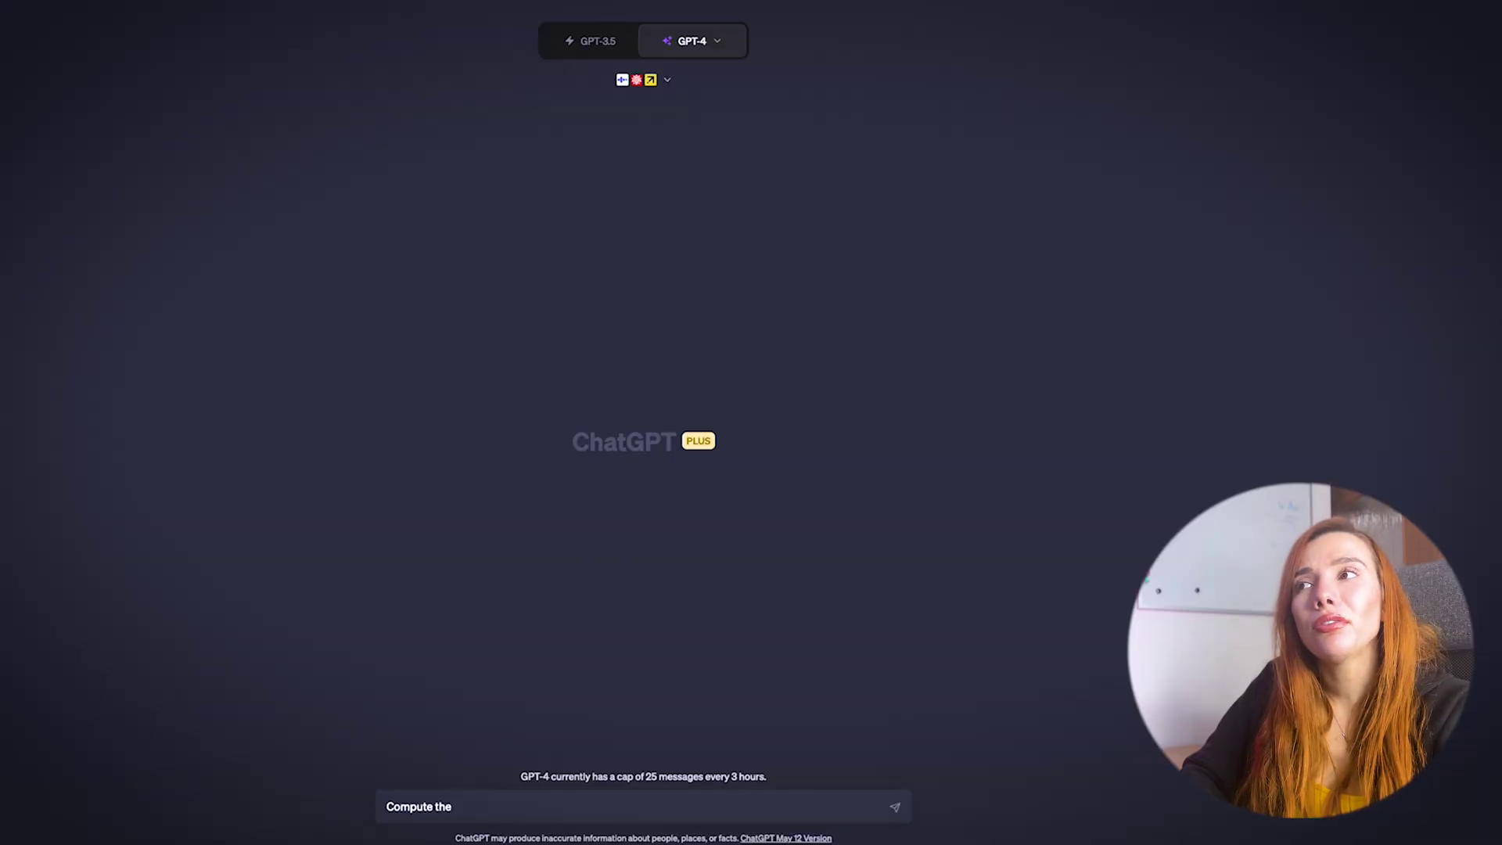
Step: Replace the draft with a question about 2023's top US programming languages as a graph
{"action": "key", "text": "BackSpace"}
{"action": "key", "text": "BackSpace"}
{"action": "key", "text": "BackSpace"}
{"action": "key", "text": "BackSpace"}
{"action": "key", "text": "BackSpace"}
{"action": "key", "text": "BackSpace"}
{"action": "key", "text": "BackSpace"}
{"action": "key", "text": "BackSpace"}
{"action": "key", "text": "BackSpace"}
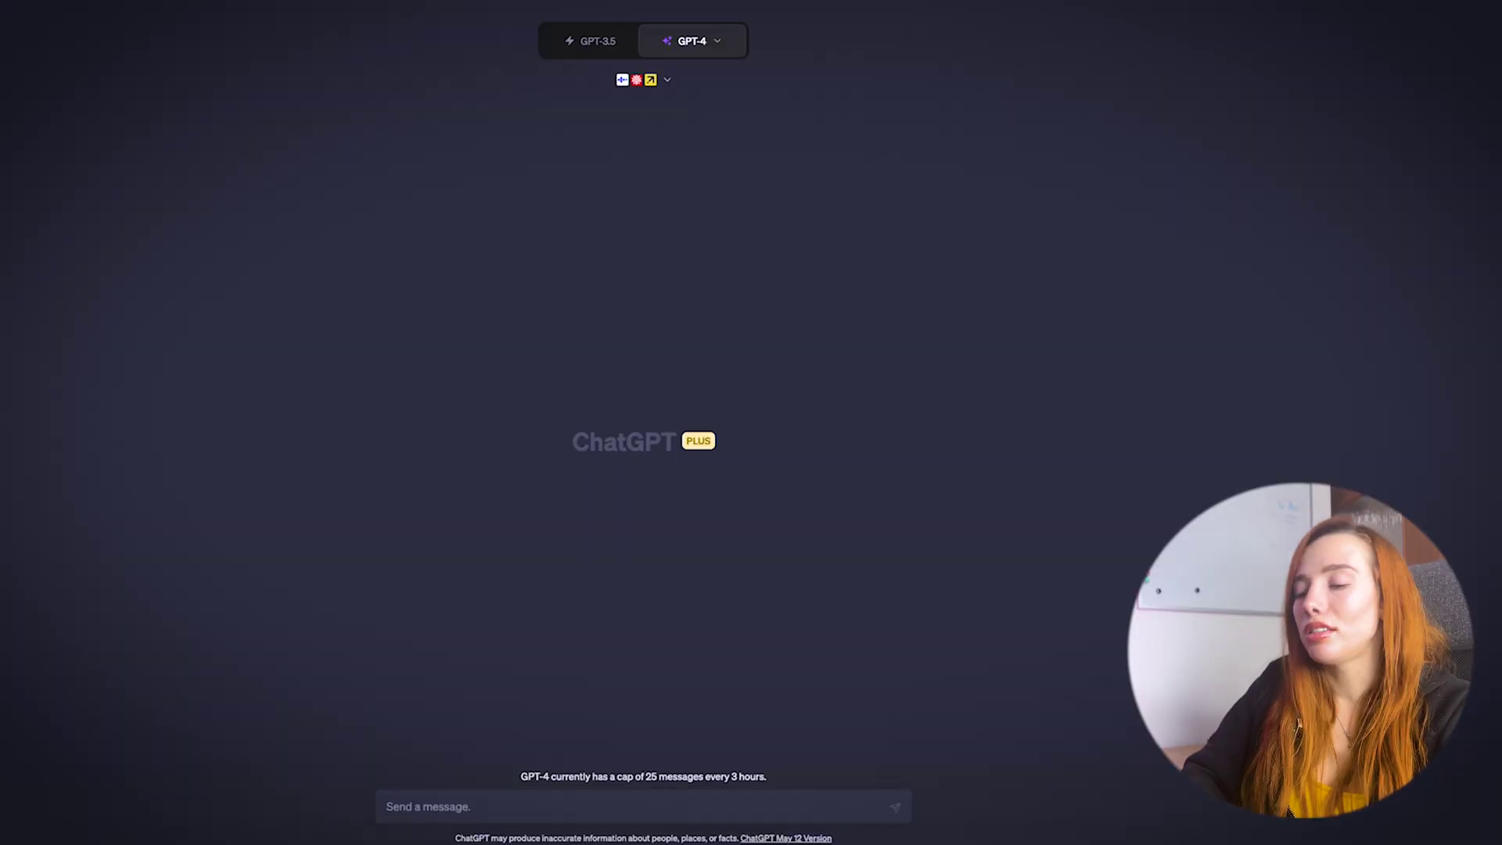
{"action": "type", "text": "what are the top p"}
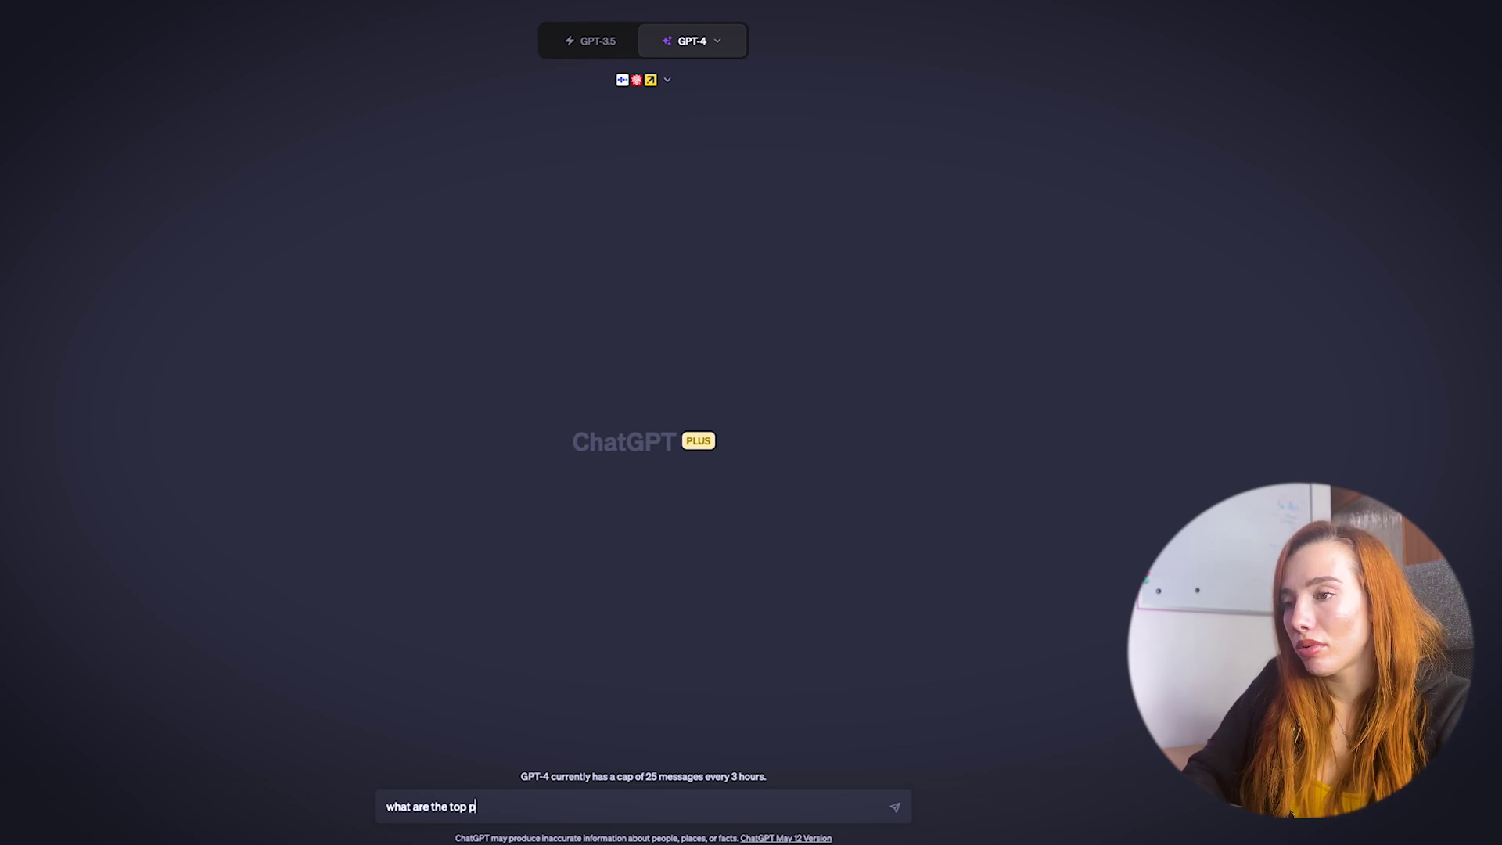
{"action": "type", "text": "rogramming la"}
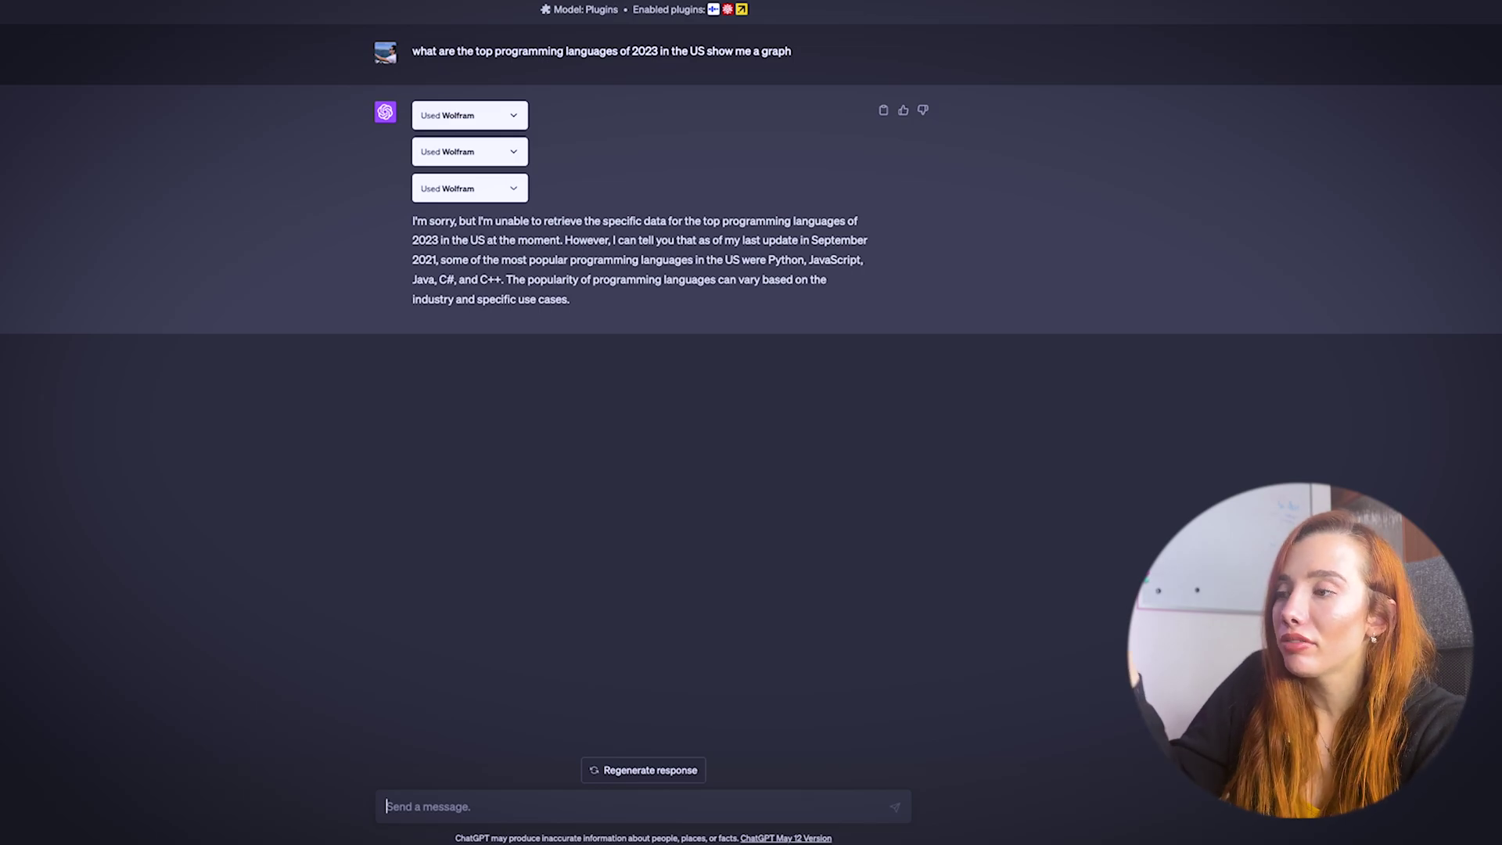
Step: Ask for the coolest Wolfram plugin feature, then request an image of fog on a dog with a log
{"action": "type", "text": "whats th"}
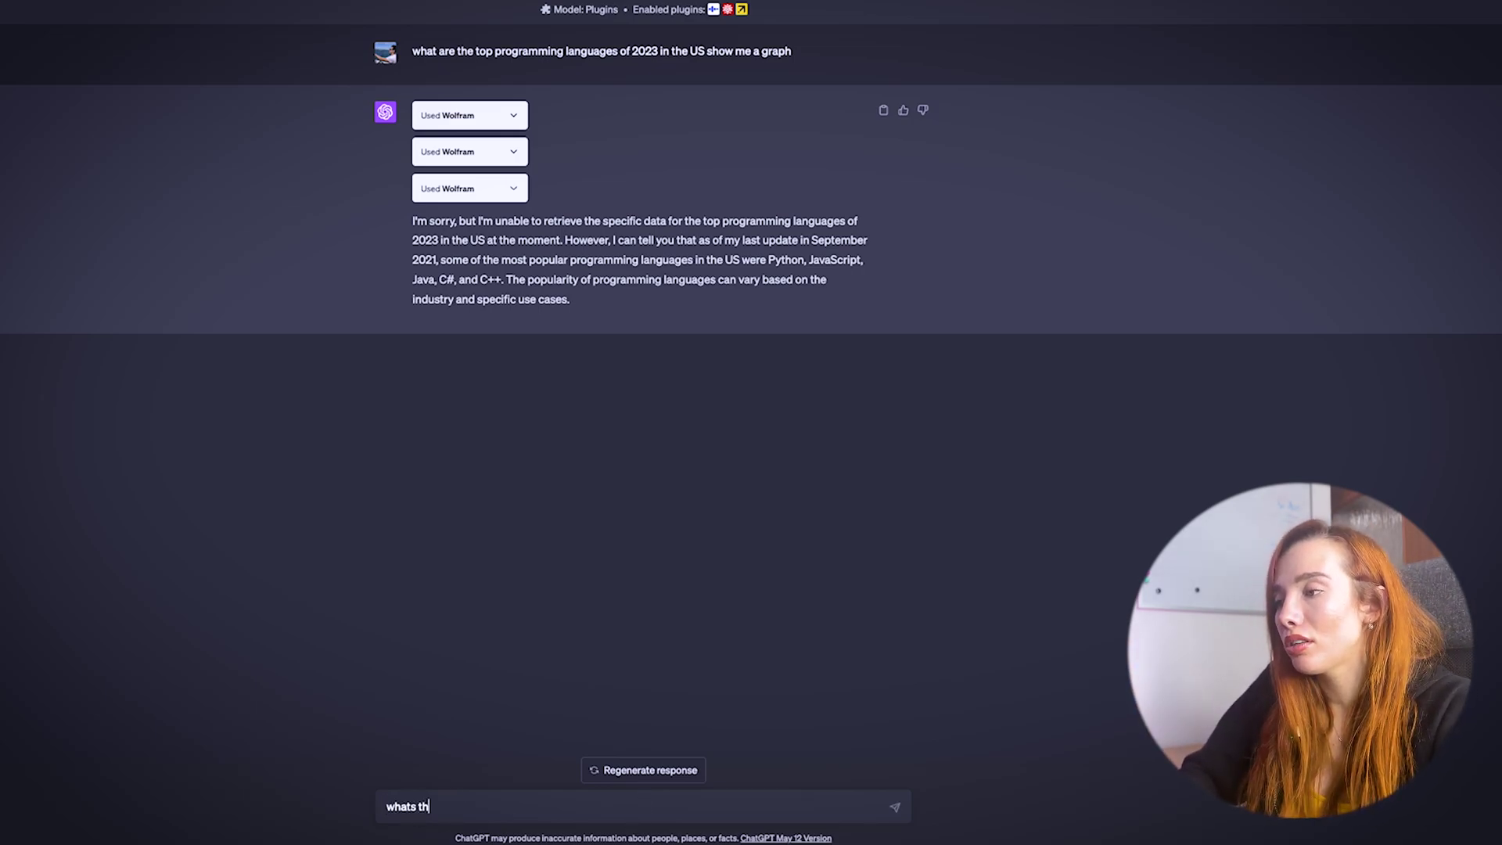
{"action": "type", "text": "e coolest thing y"}
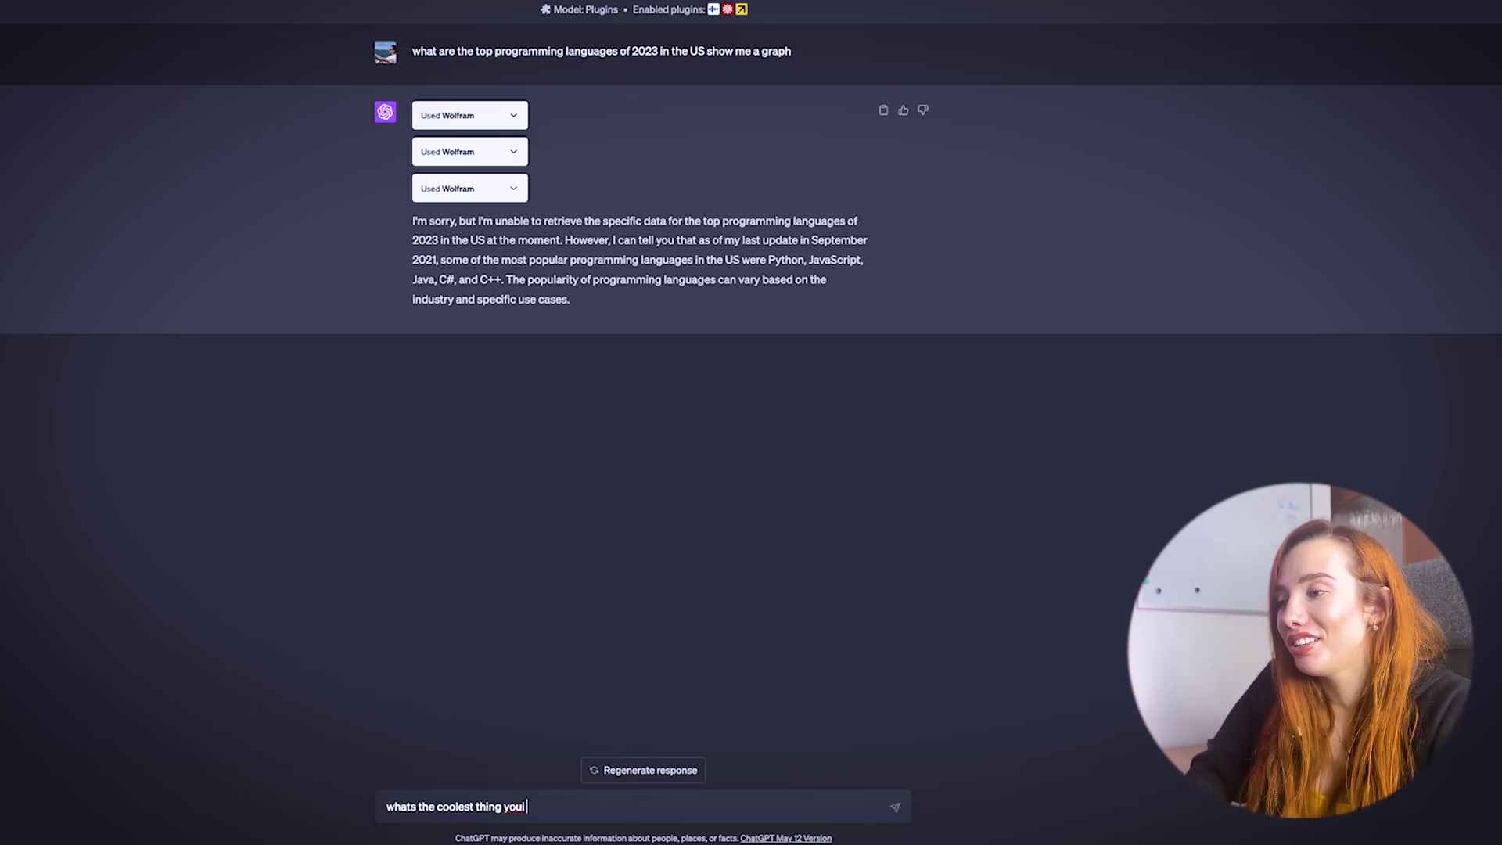
{"action": "type", "text": "ou can do with the wolfram"}
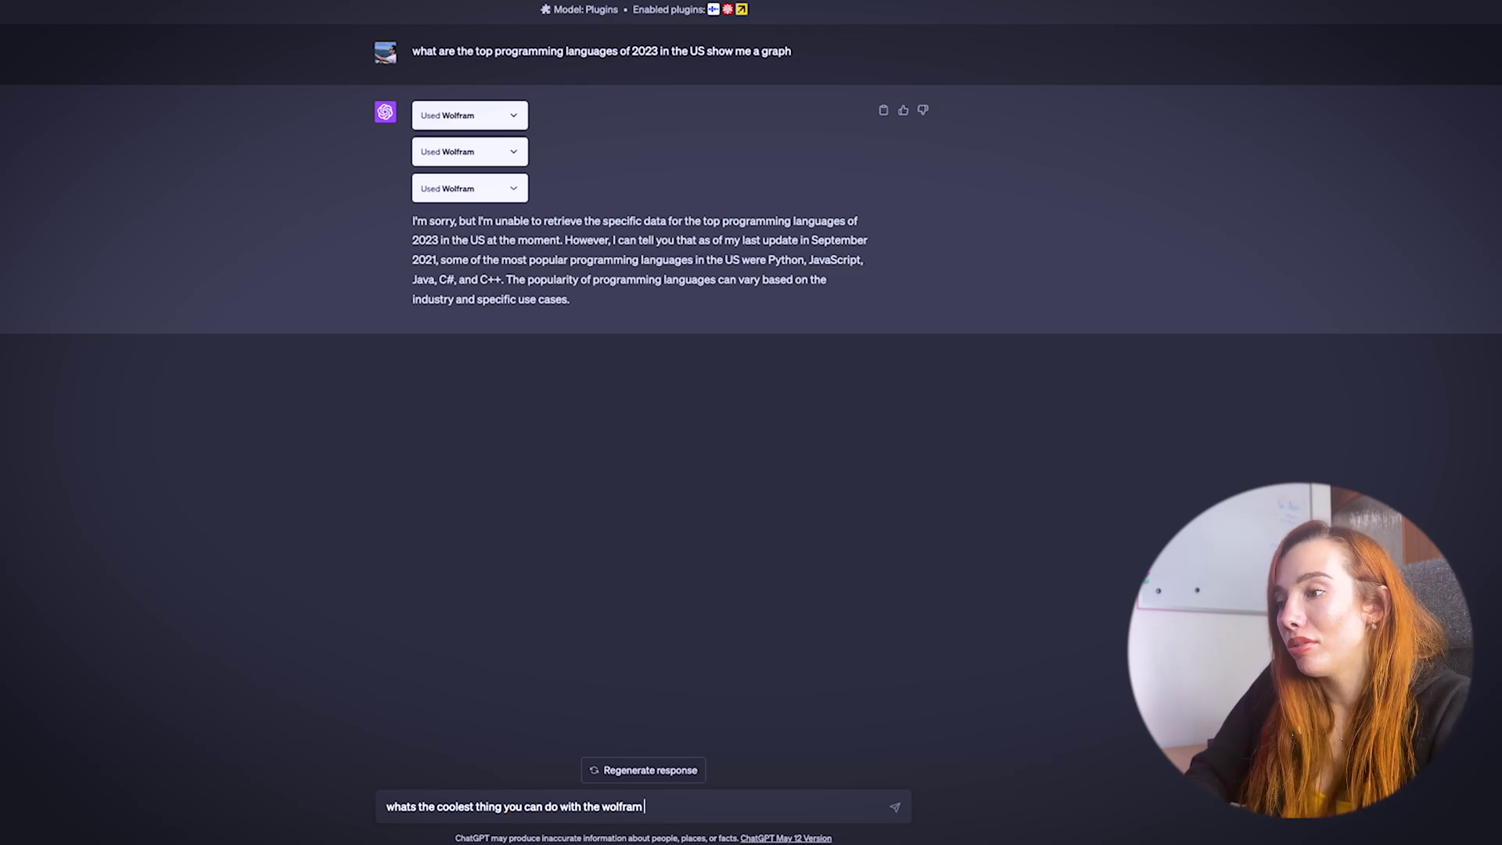
{"action": "type", "text": " plugin"}
{"action": "key", "text": "Return"}
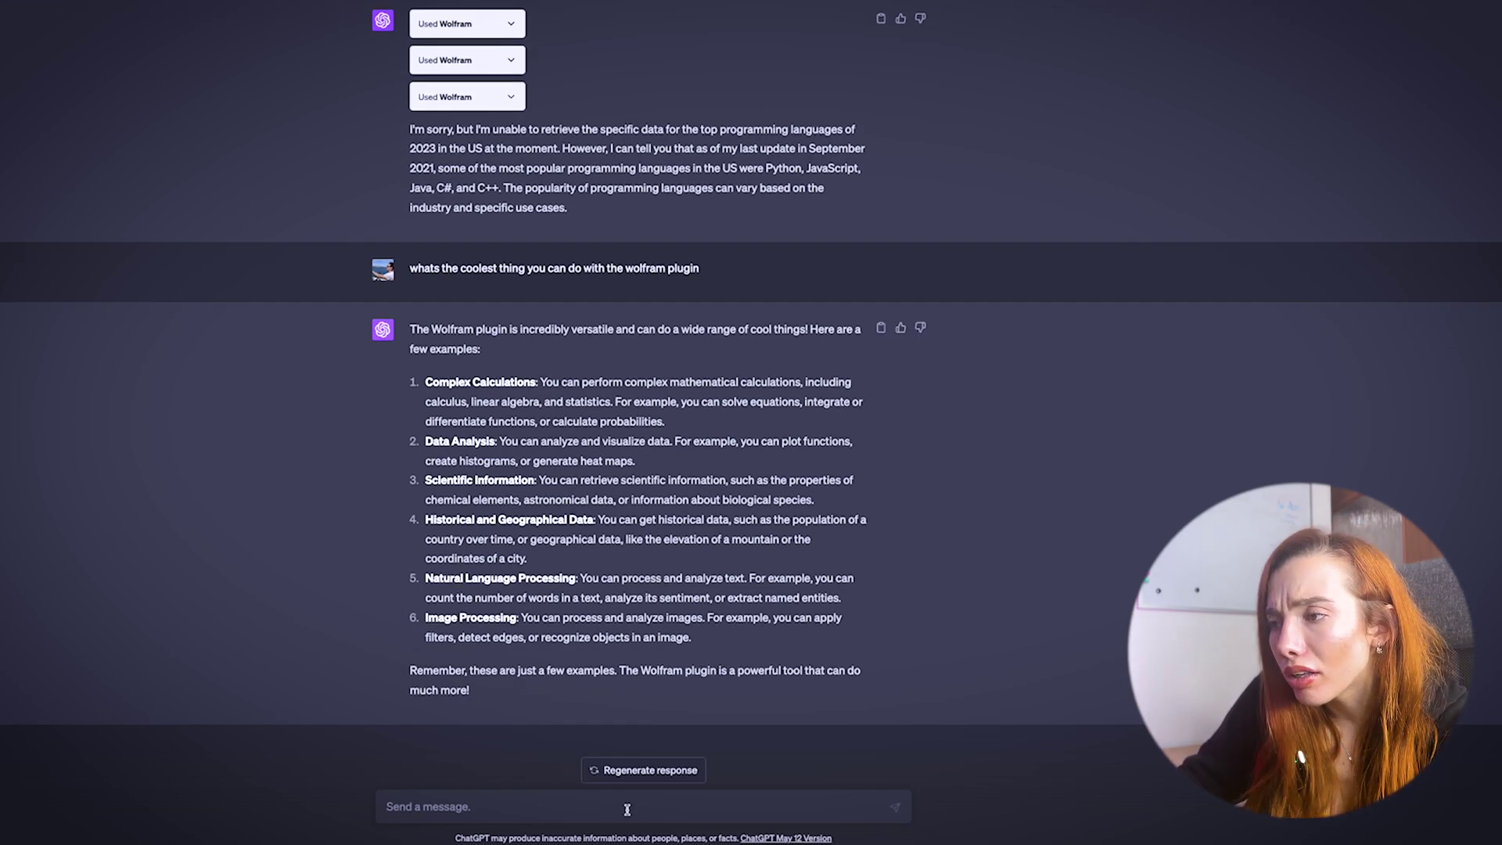
{"action": "type", "text": "generate image of fog on a dog with a log"}
{"action": "key", "text": "Return"}
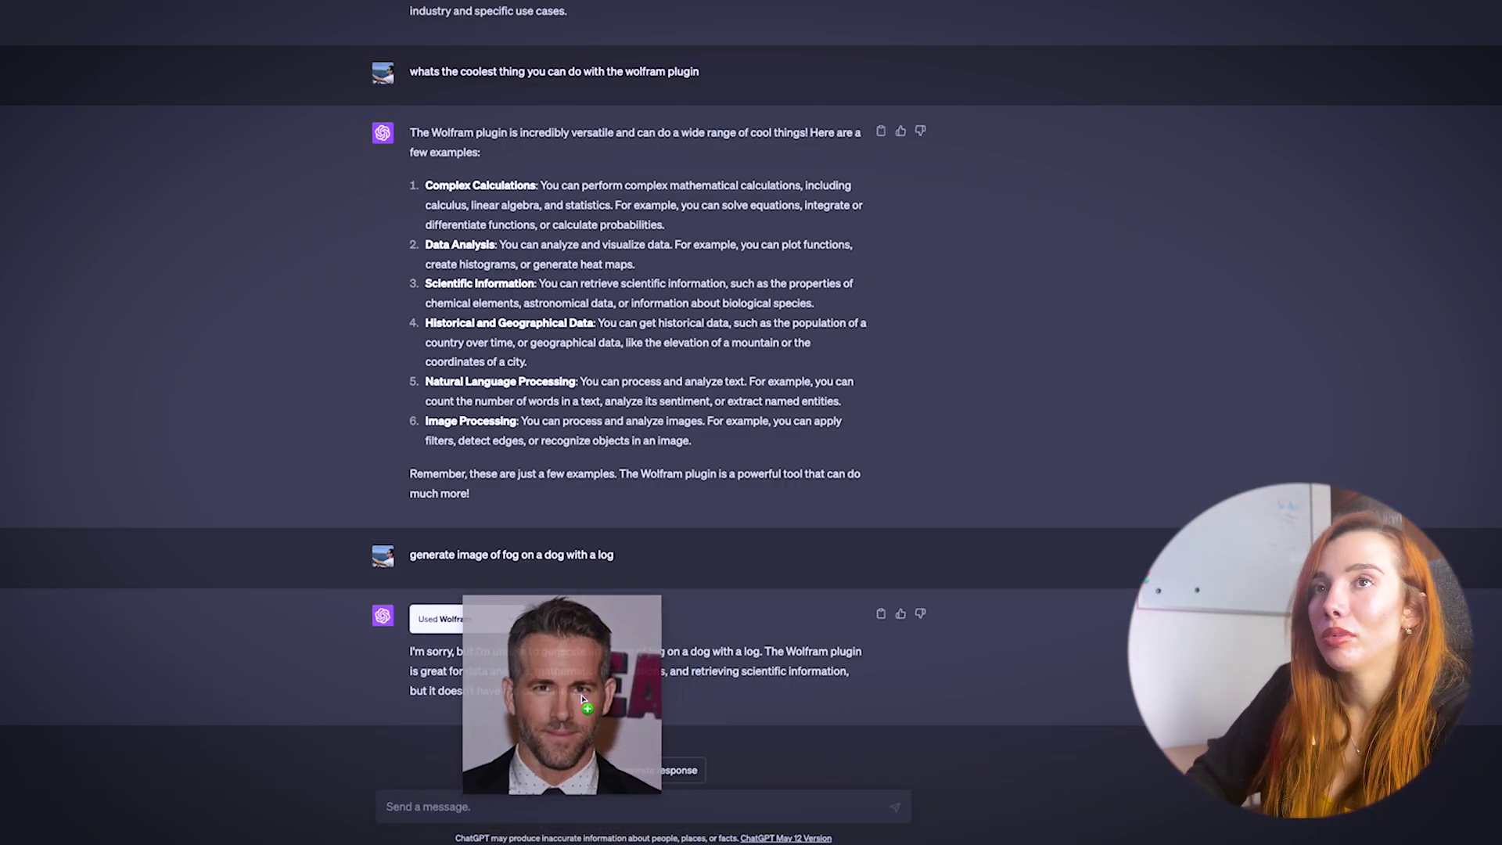
Step: Give the latest reply a thumbs-up, dismiss the feedback form, and begin a water-volume question
{"action": "left_click", "coordinate": [508, 619]}
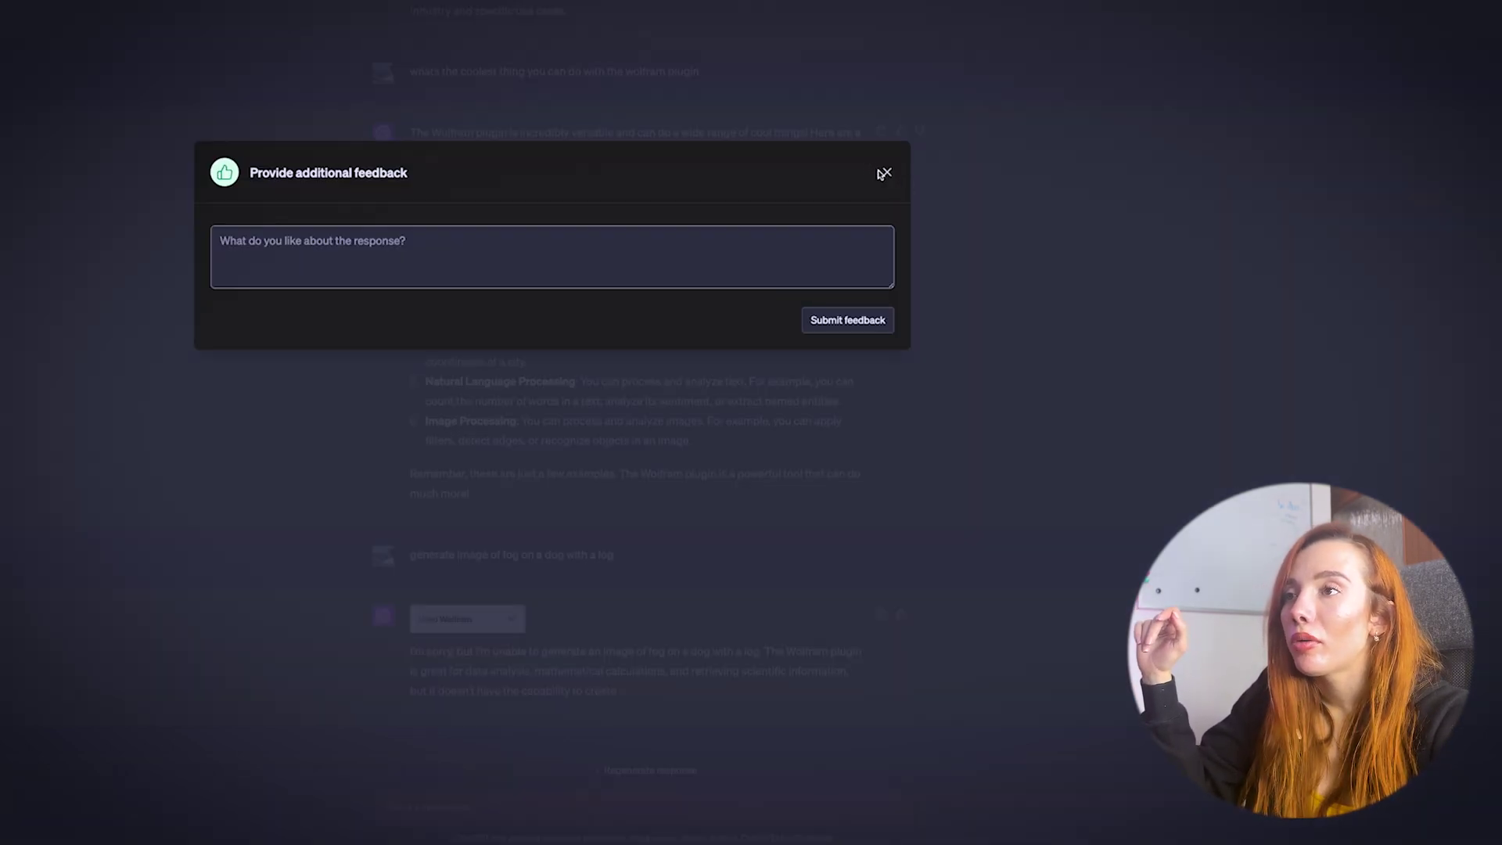
{"action": "left_click", "coordinate": [885, 173]}
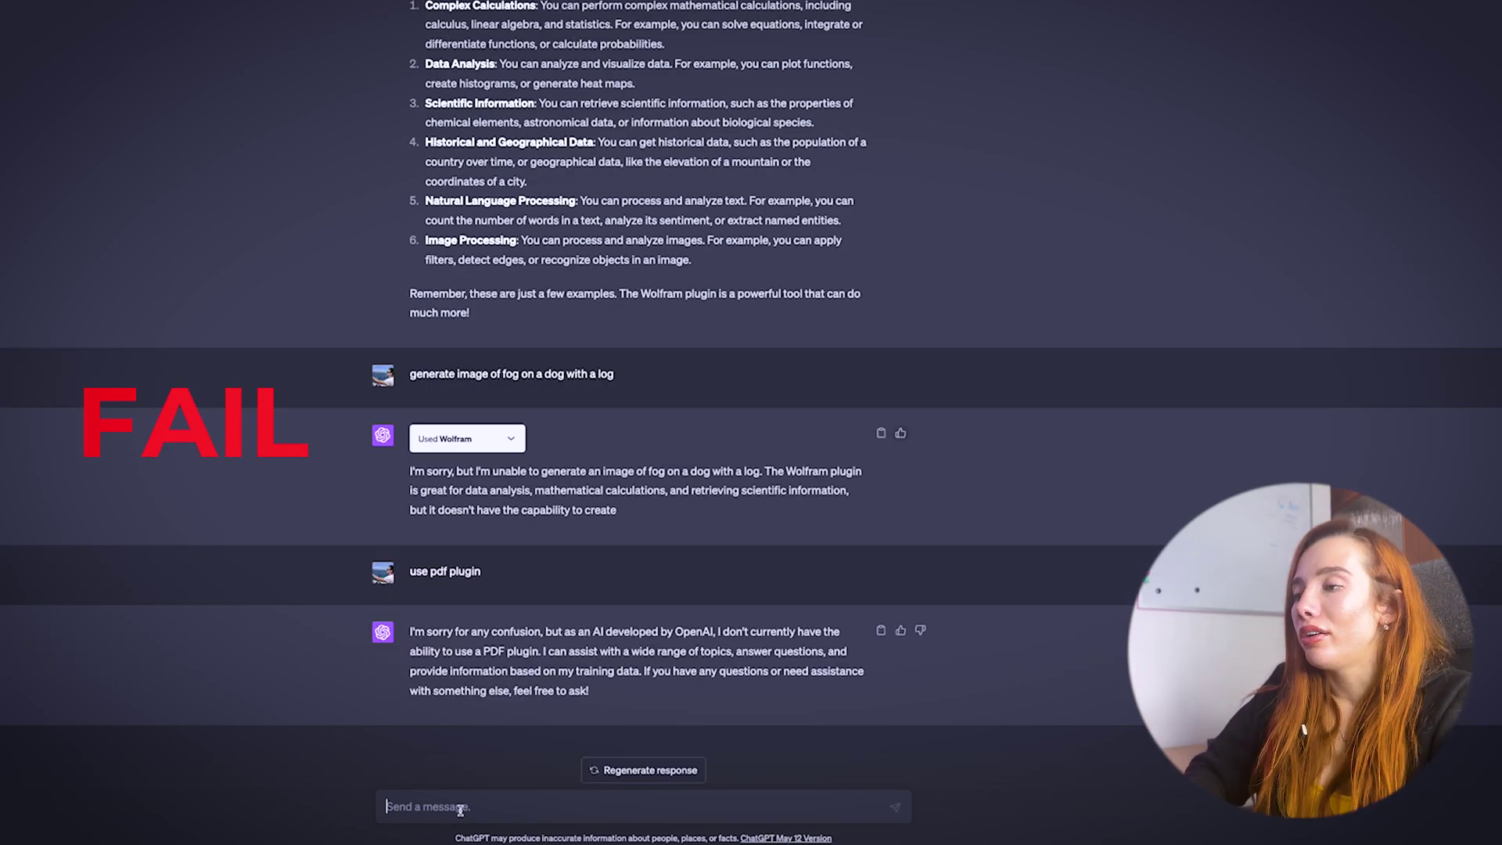
{"action": "type", "text": "cac"}
{"action": "type", "text": "lculate the vo"}
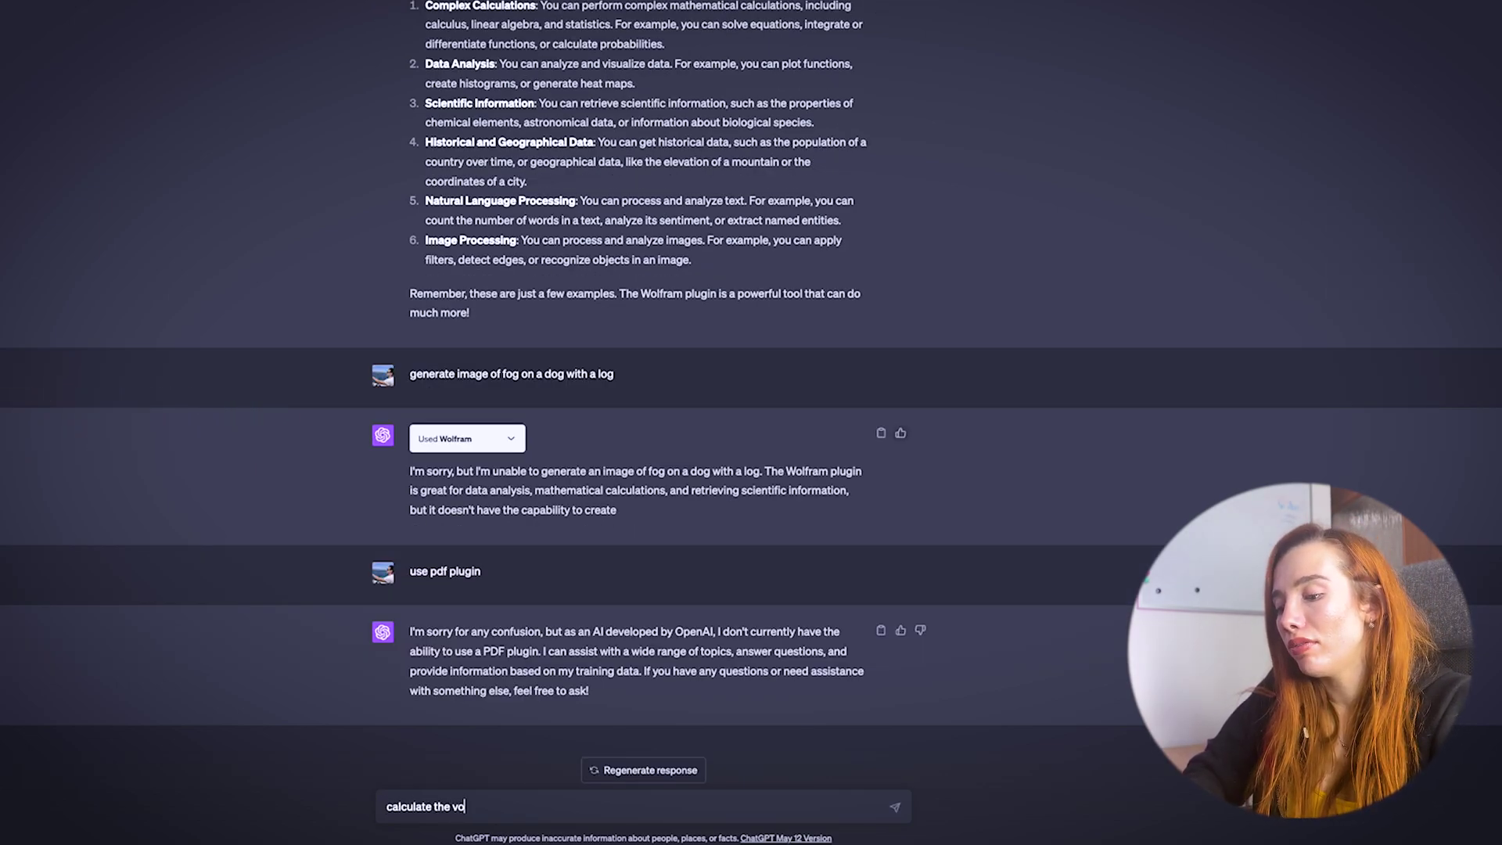
{"action": "type", "text": "lume of water that co"}
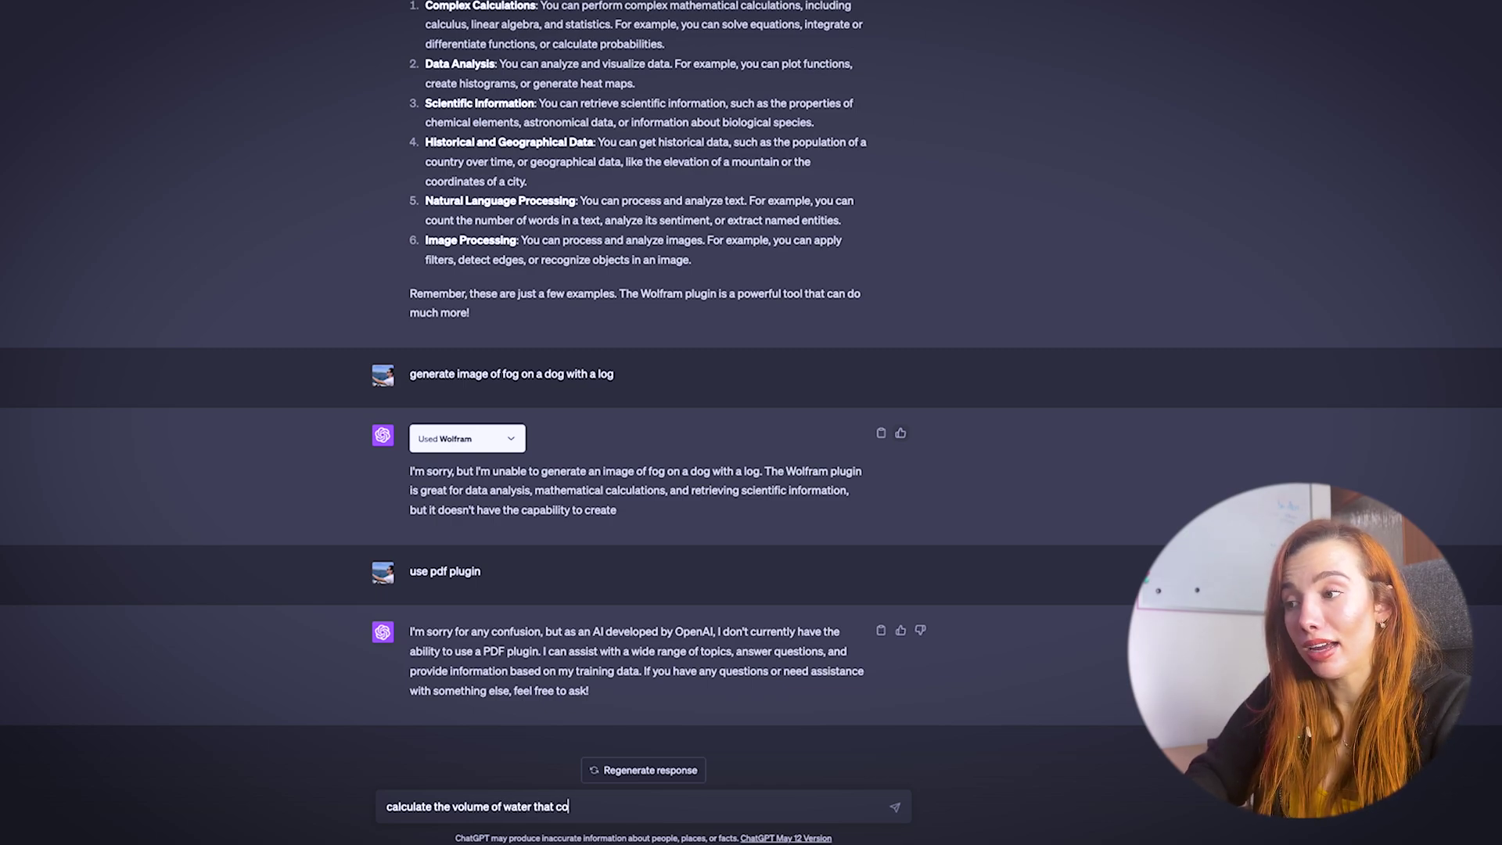
{"action": "type", "text": "uld fit into the"}
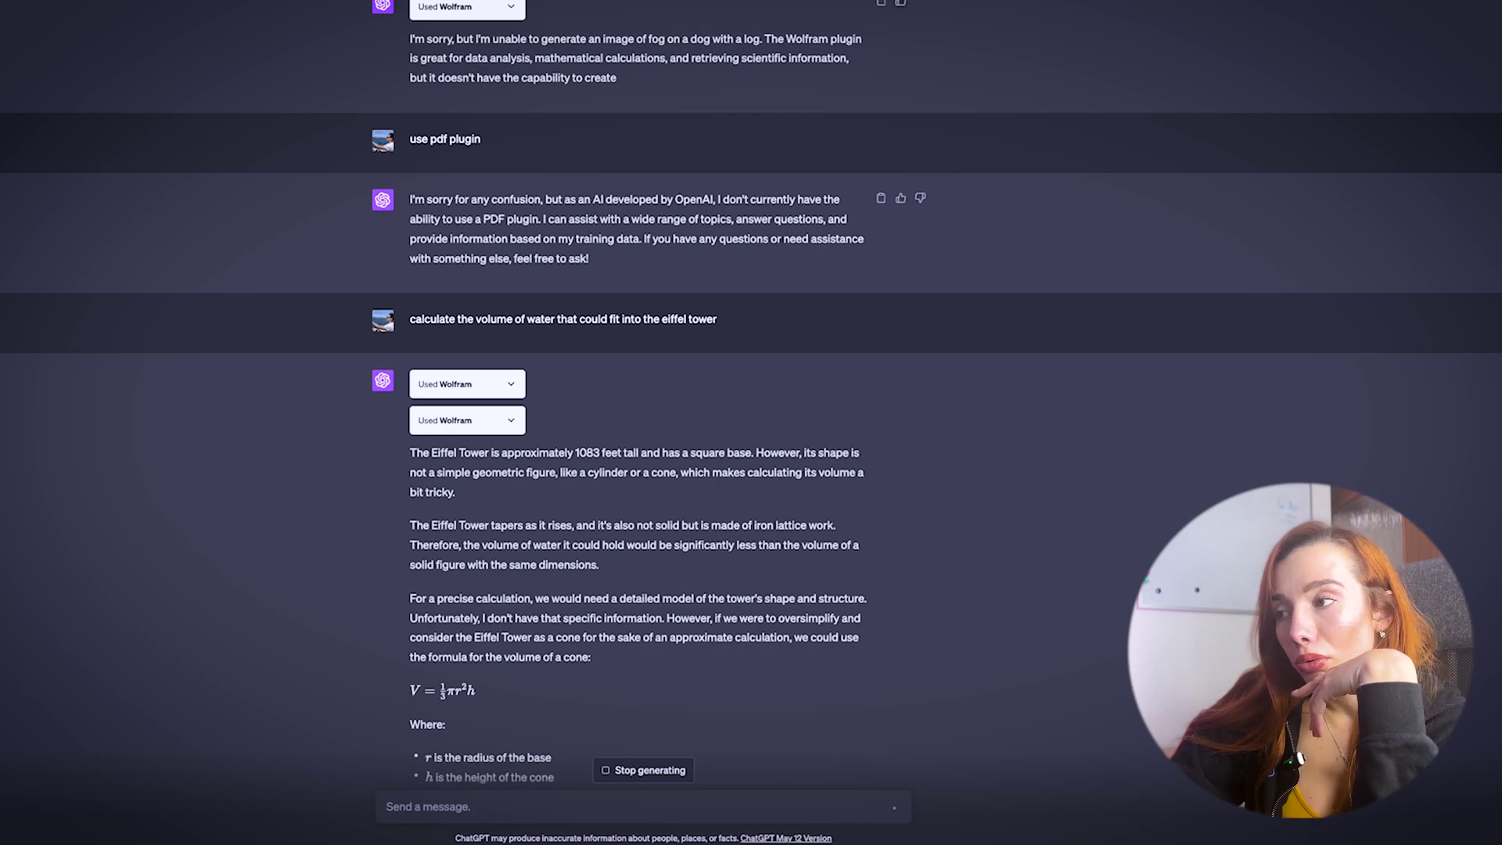
Step: Scroll through the cone-formula estimate of the Eiffel Tower's water volume
{"action": "scroll", "coordinate": [568, 470], "scroll_direction": "down", "scroll_amount": 2}
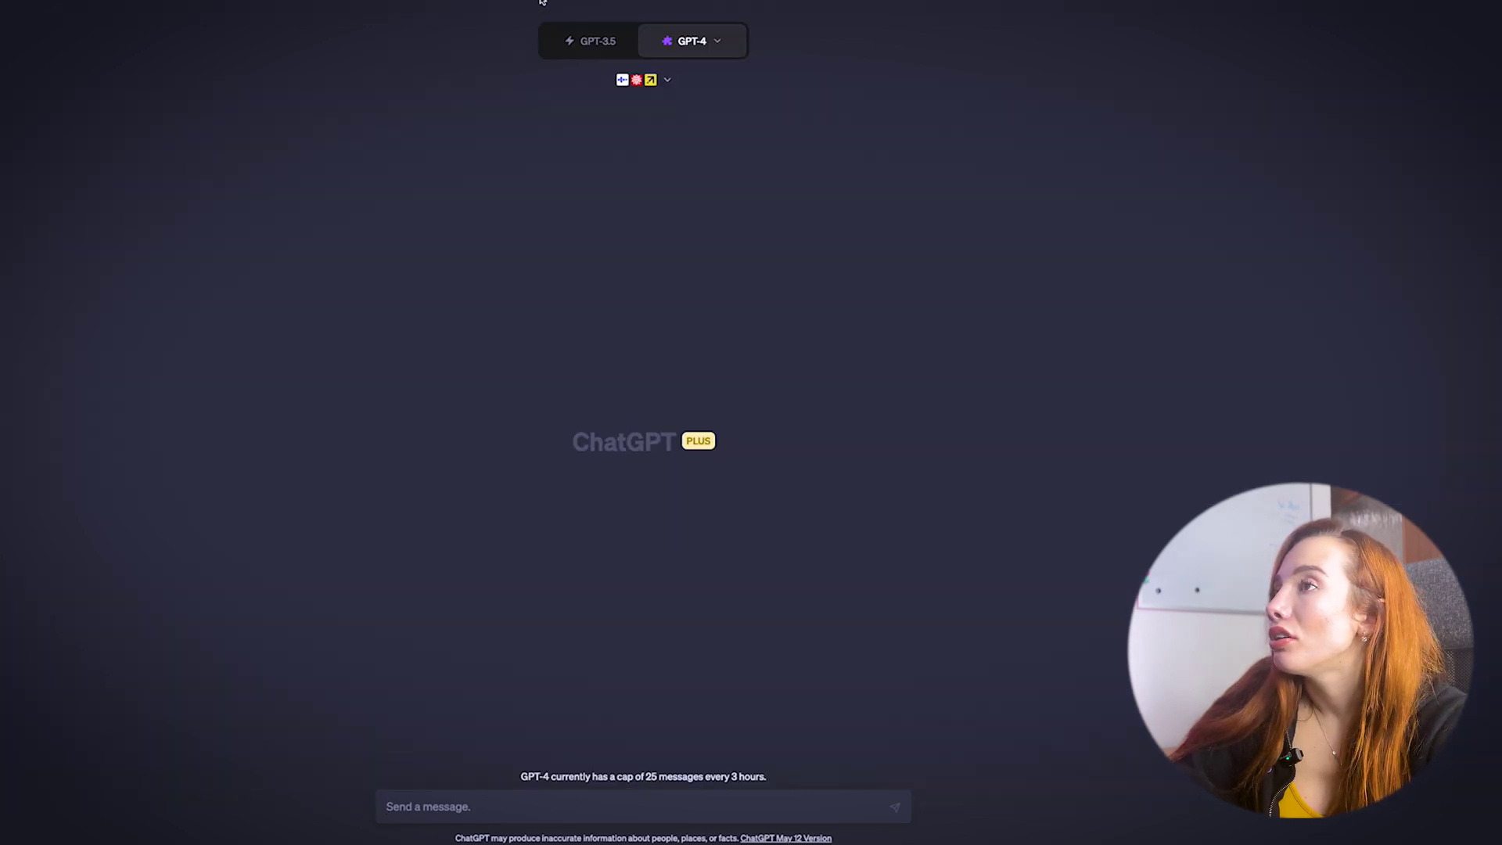
Step: With Speak confirmed enabled, ask 'how do I say pay me more in korean'
{"action": "left_click", "coordinate": [666, 79]}
{"action": "left_click", "coordinate": [549, 227]}
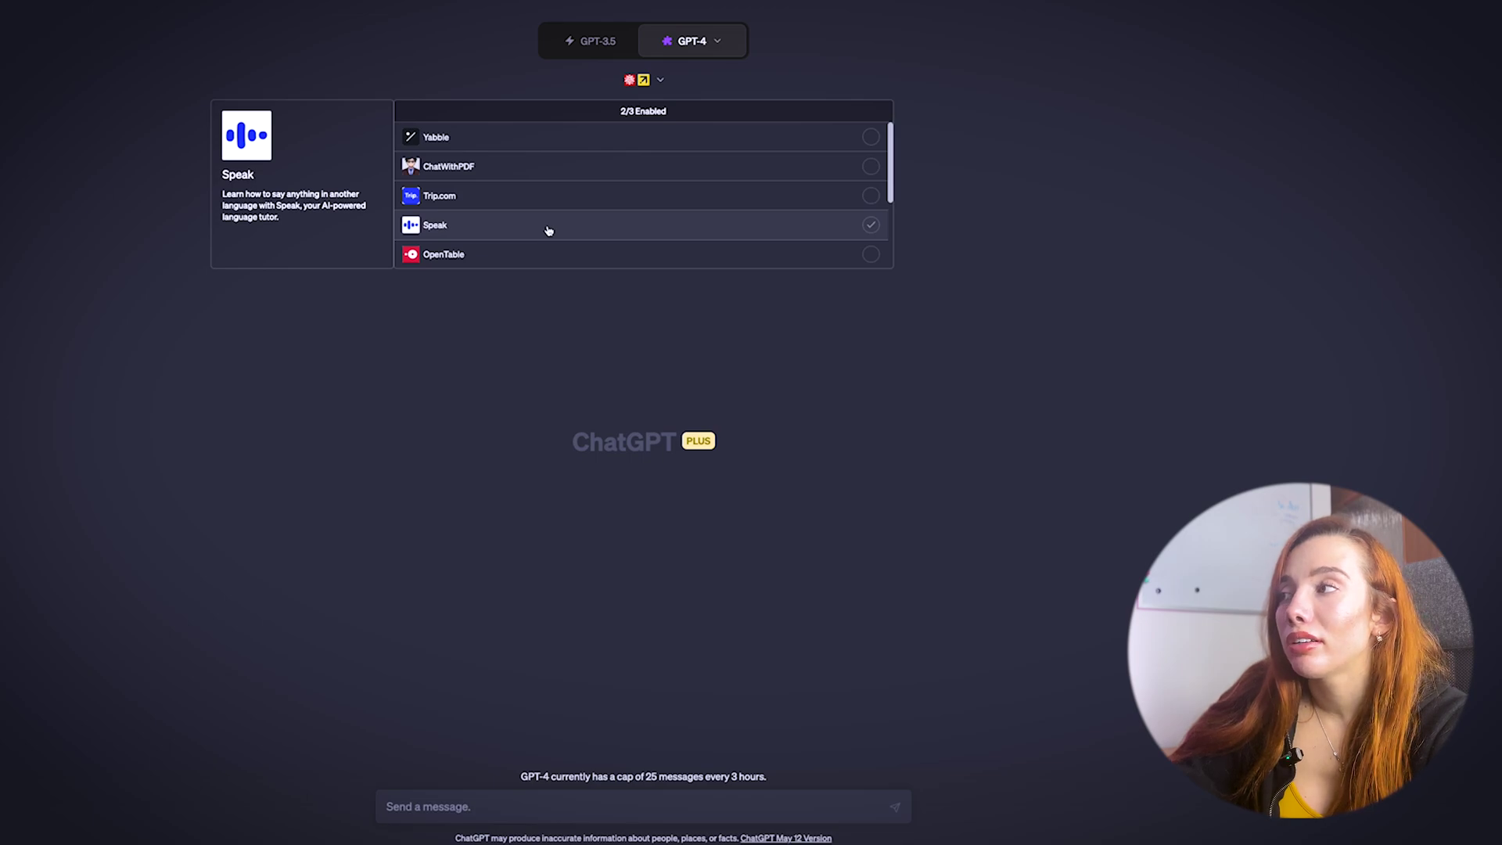
{"action": "left_click", "coordinate": [548, 228]}
{"action": "scroll", "coordinate": [602, 219], "scroll_direction": "down", "scroll_amount": 3}
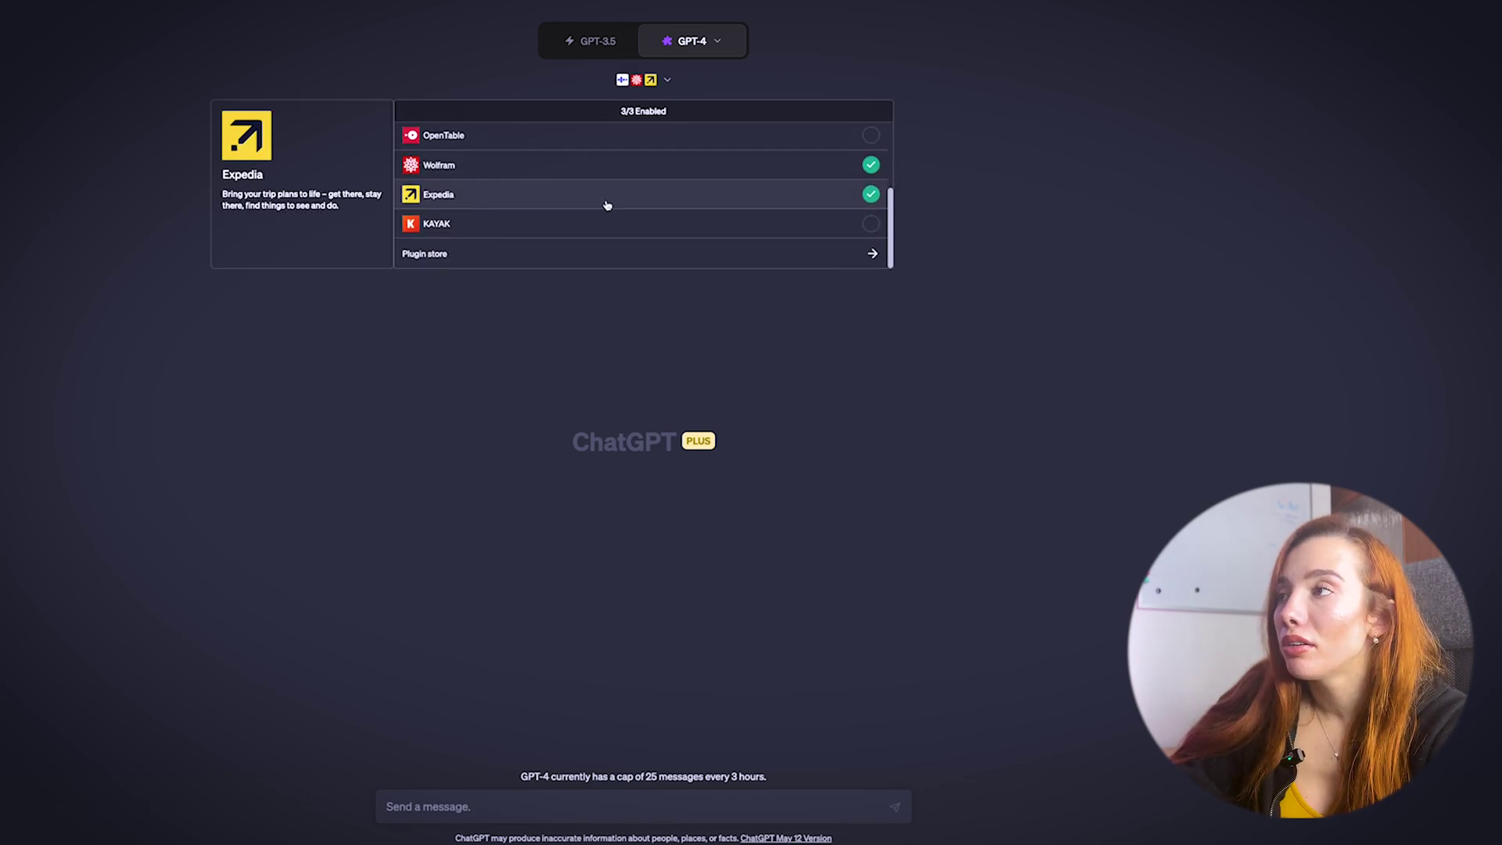
{"action": "left_click", "coordinate": [646, 79]}
{"action": "left_click", "coordinate": [646, 82]}
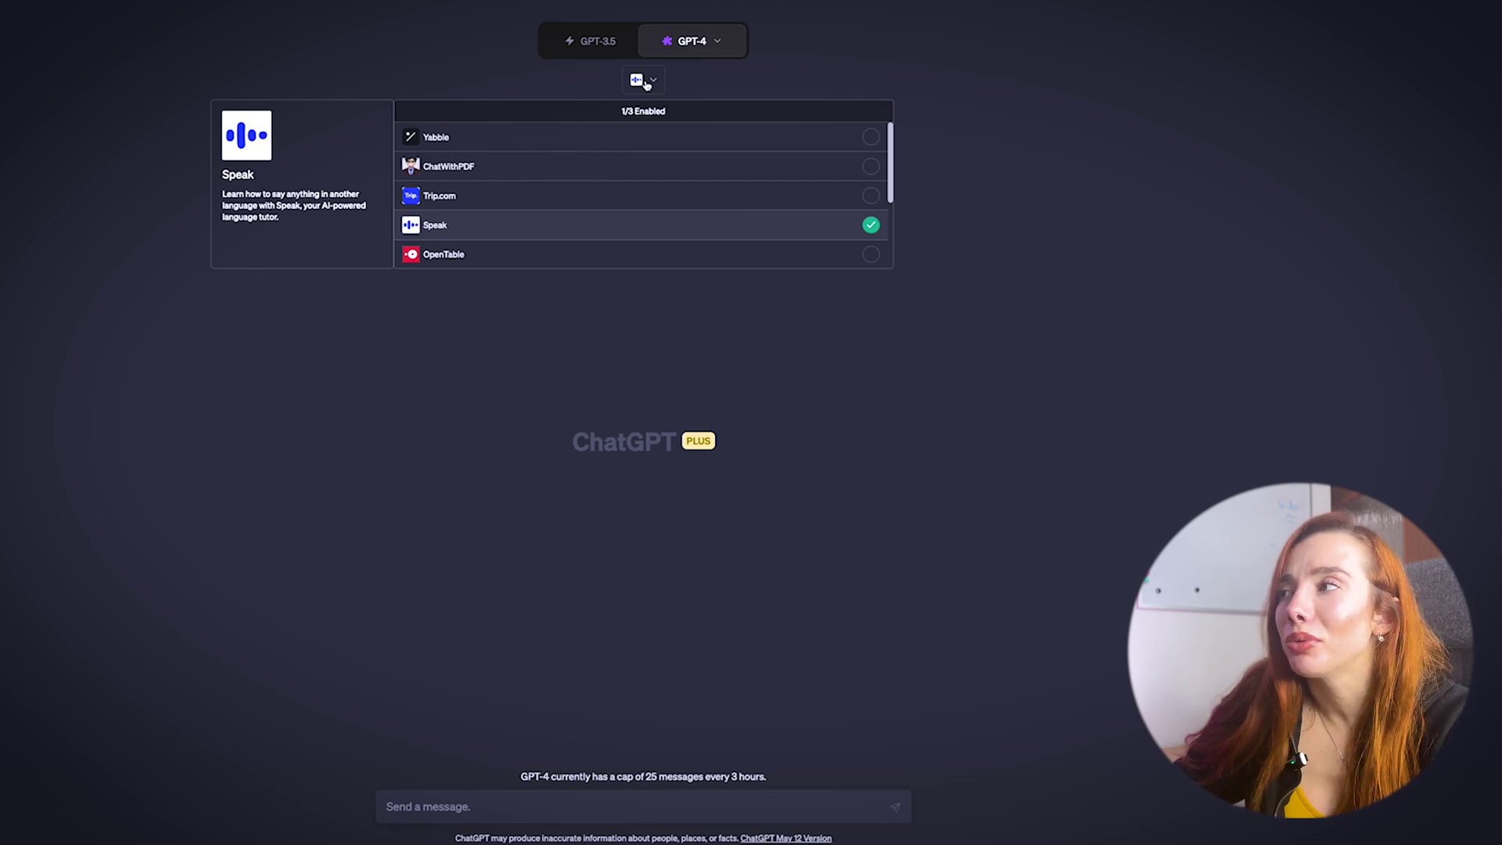
{"action": "left_click", "coordinate": [646, 83]}
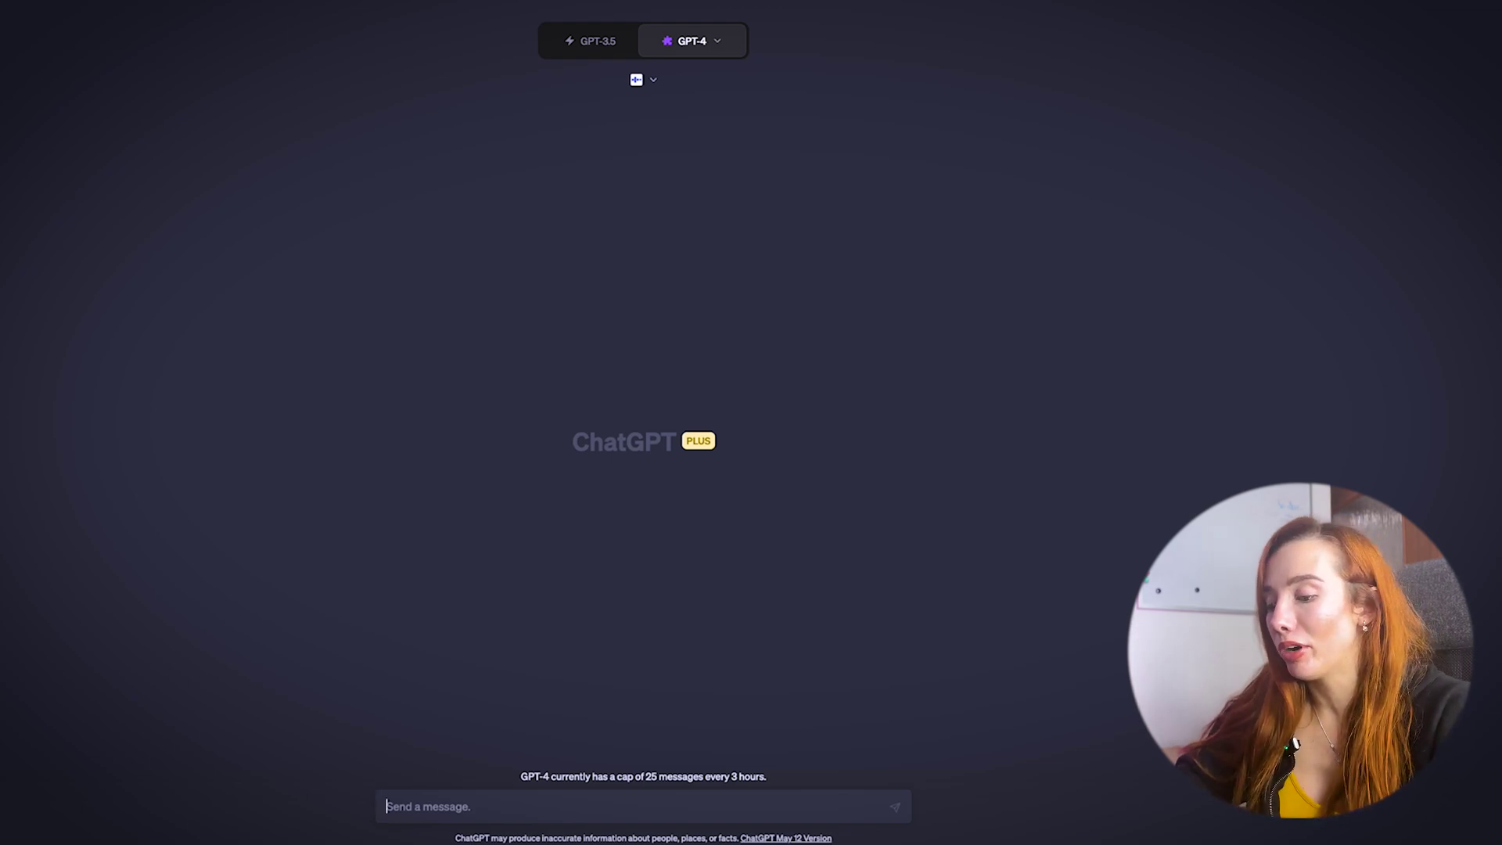
{"action": "type", "text": "how do I say pay"}
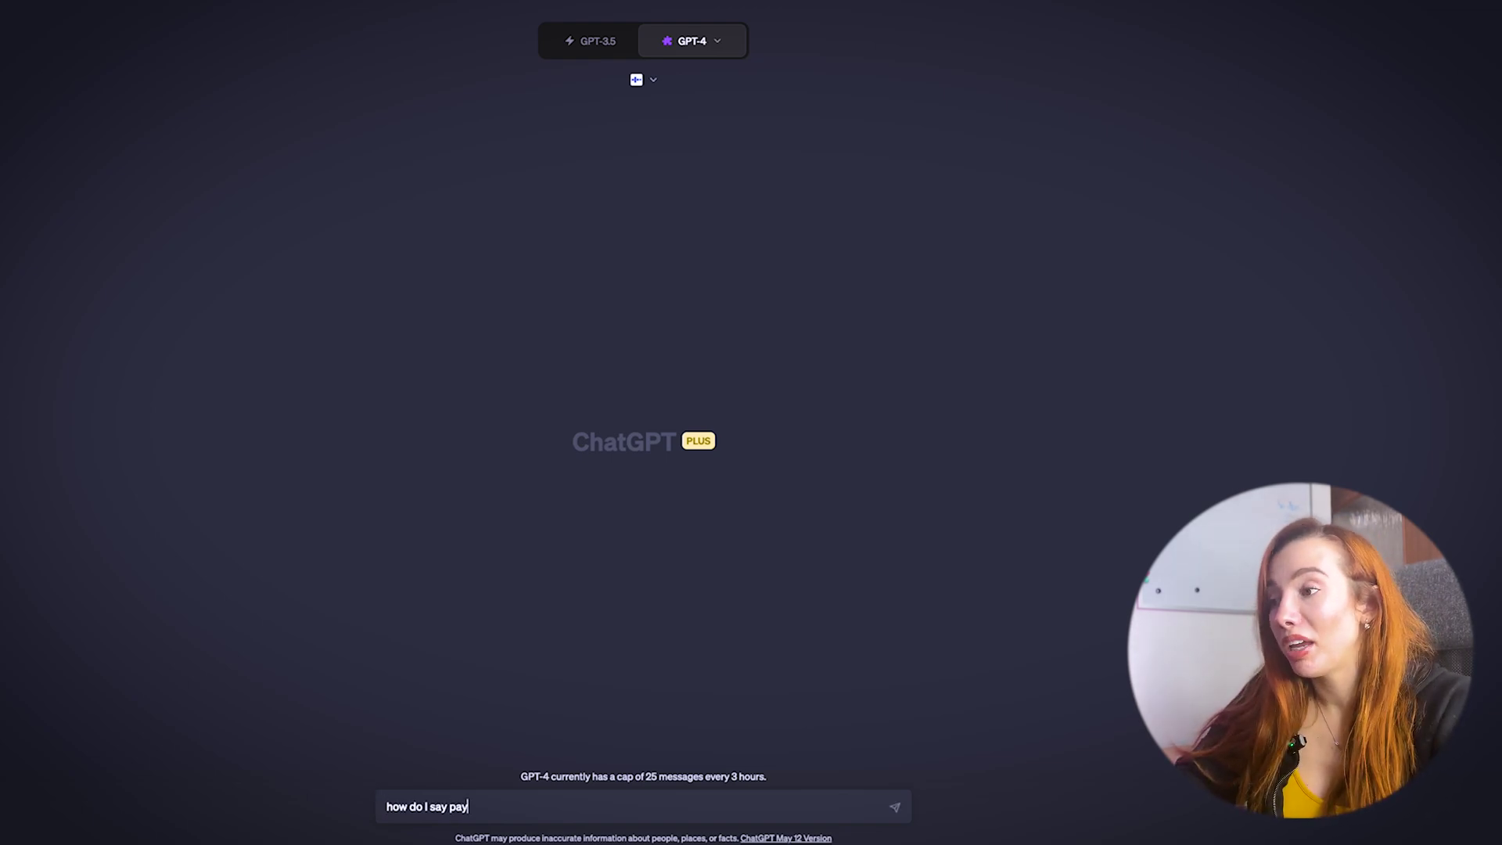
{"action": "type", "text": " me more in korean"}
{"action": "key", "text": "Return"}
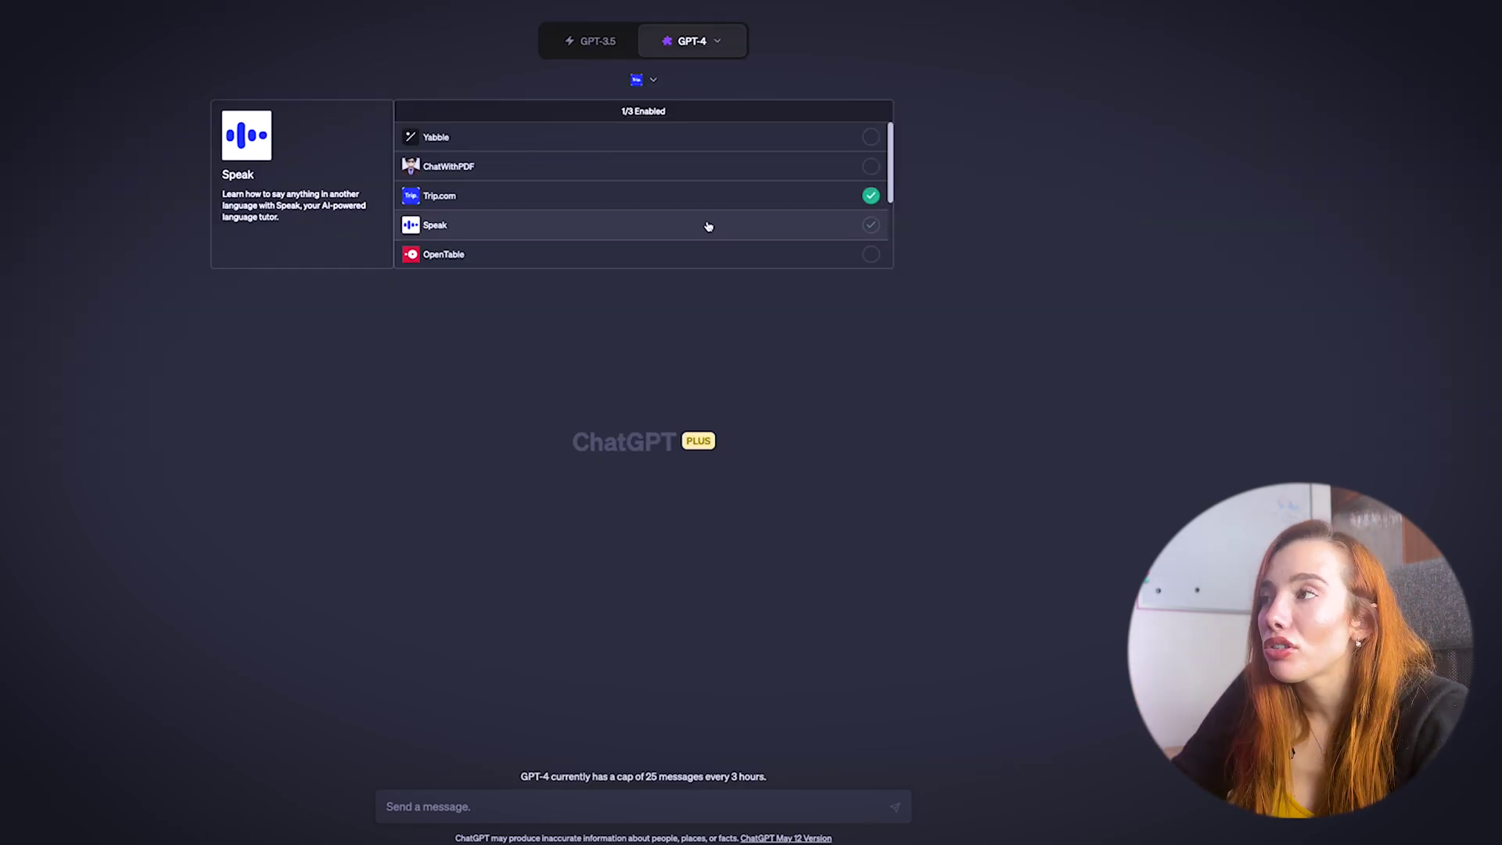
Step: With Expedia enabled, ask for a roundtrip flight to LA from Zadar or Split, May 18–22, max 1 layover
{"action": "scroll", "coordinate": [702, 226], "scroll_direction": "down", "scroll_amount": 3}
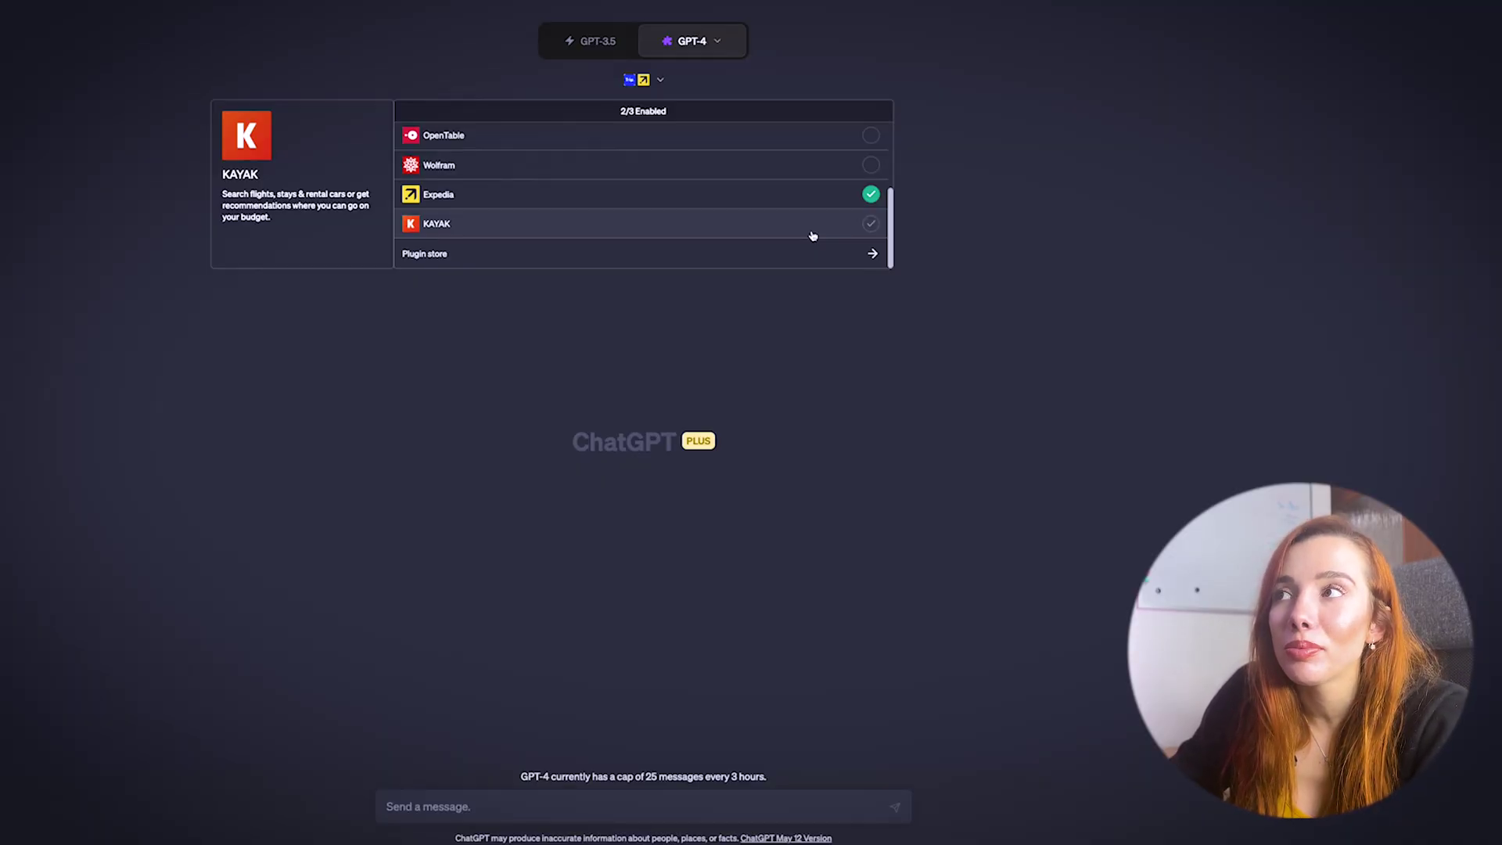
{"action": "left_click", "coordinate": [757, 319]}
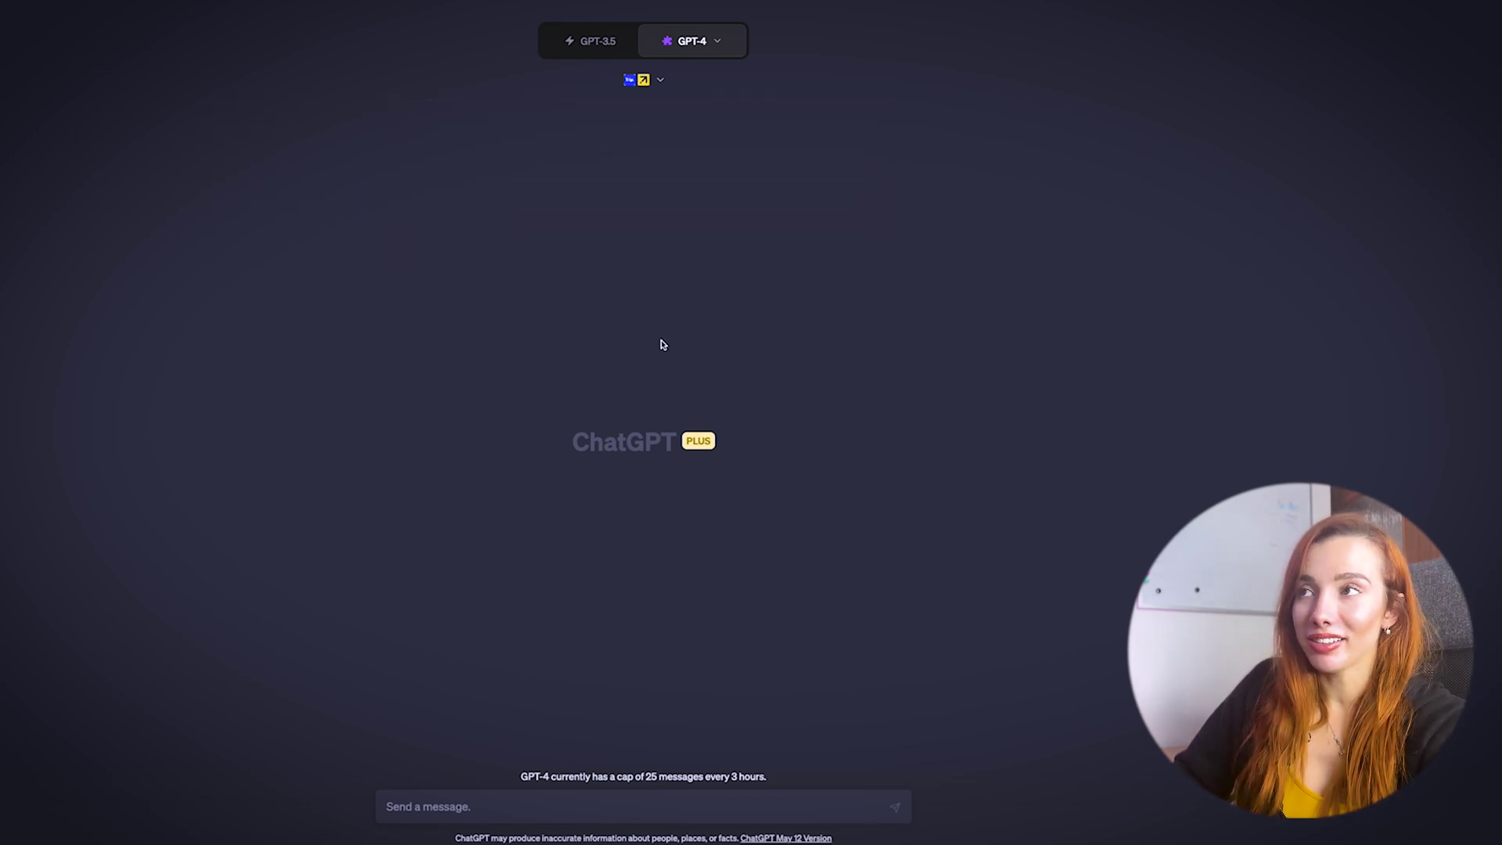
{"action": "type", "text": "book m,e"}
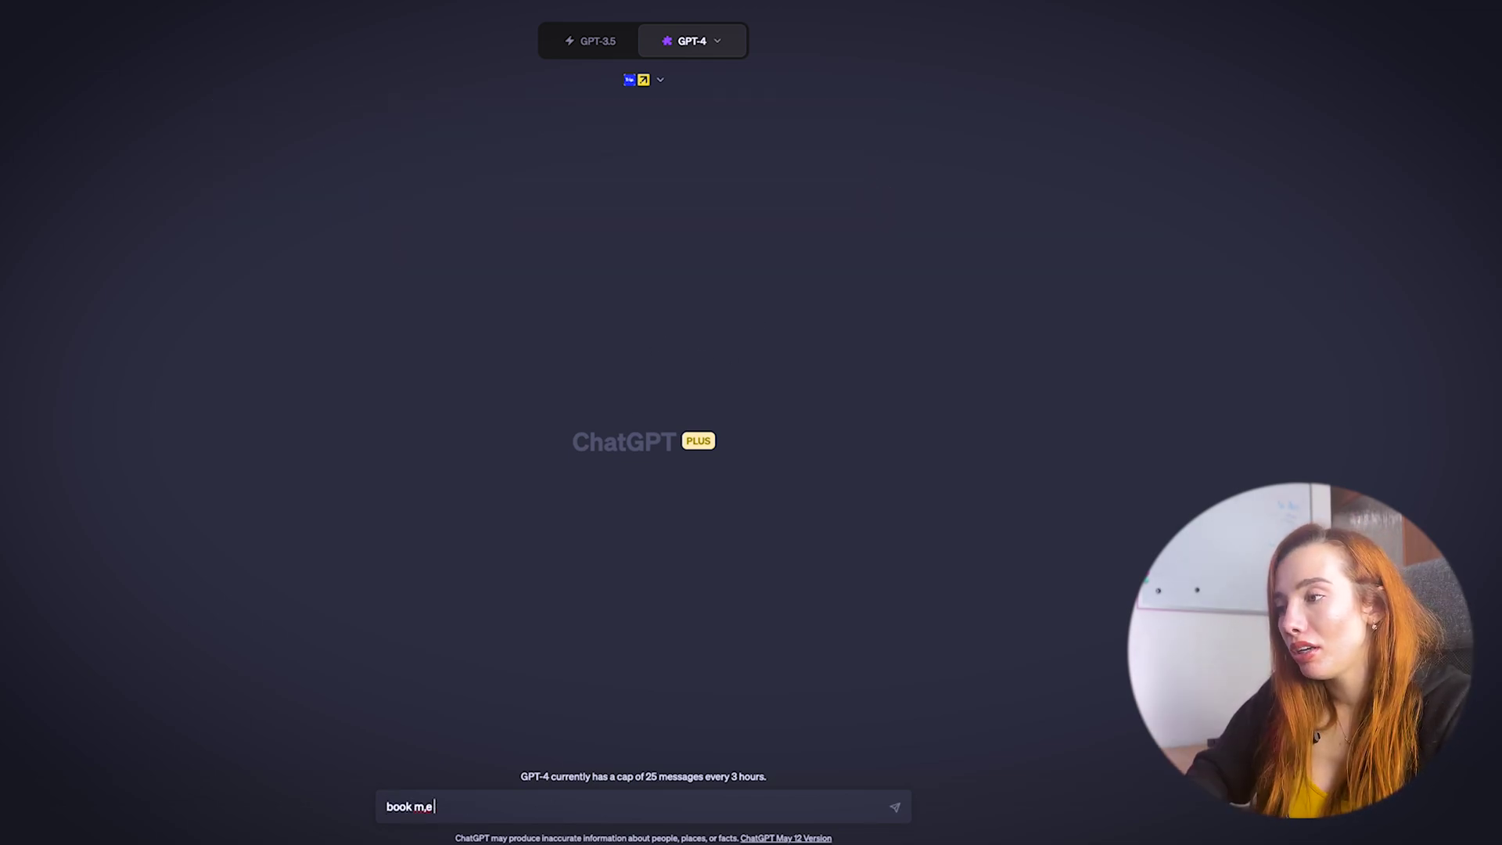
{"action": "type", "text": " a roundtrip flight"}
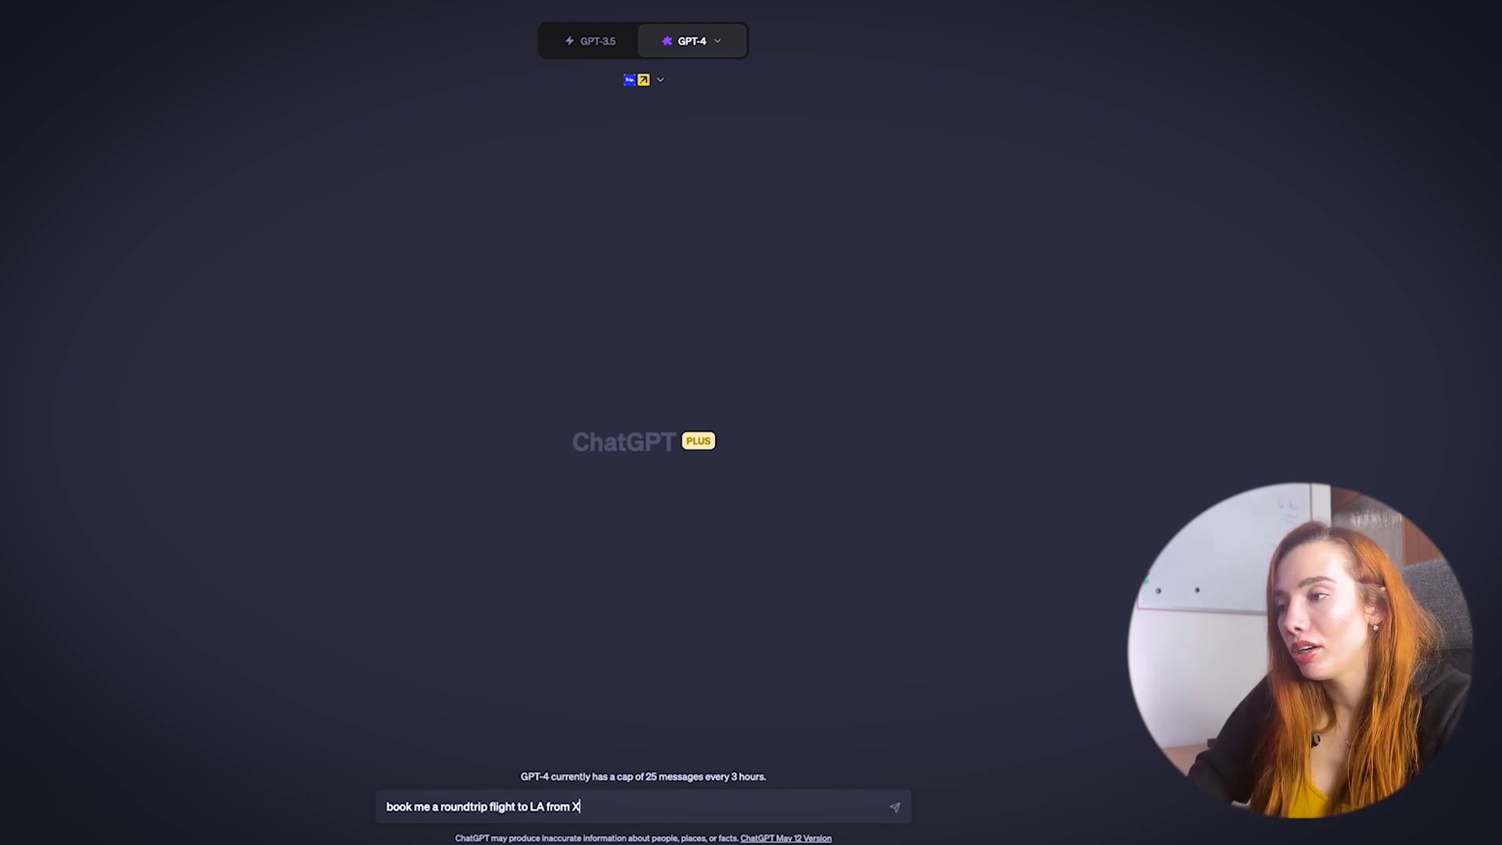
{"action": "type", "text": " to LA from Zadar or Split for maY 18TH"}
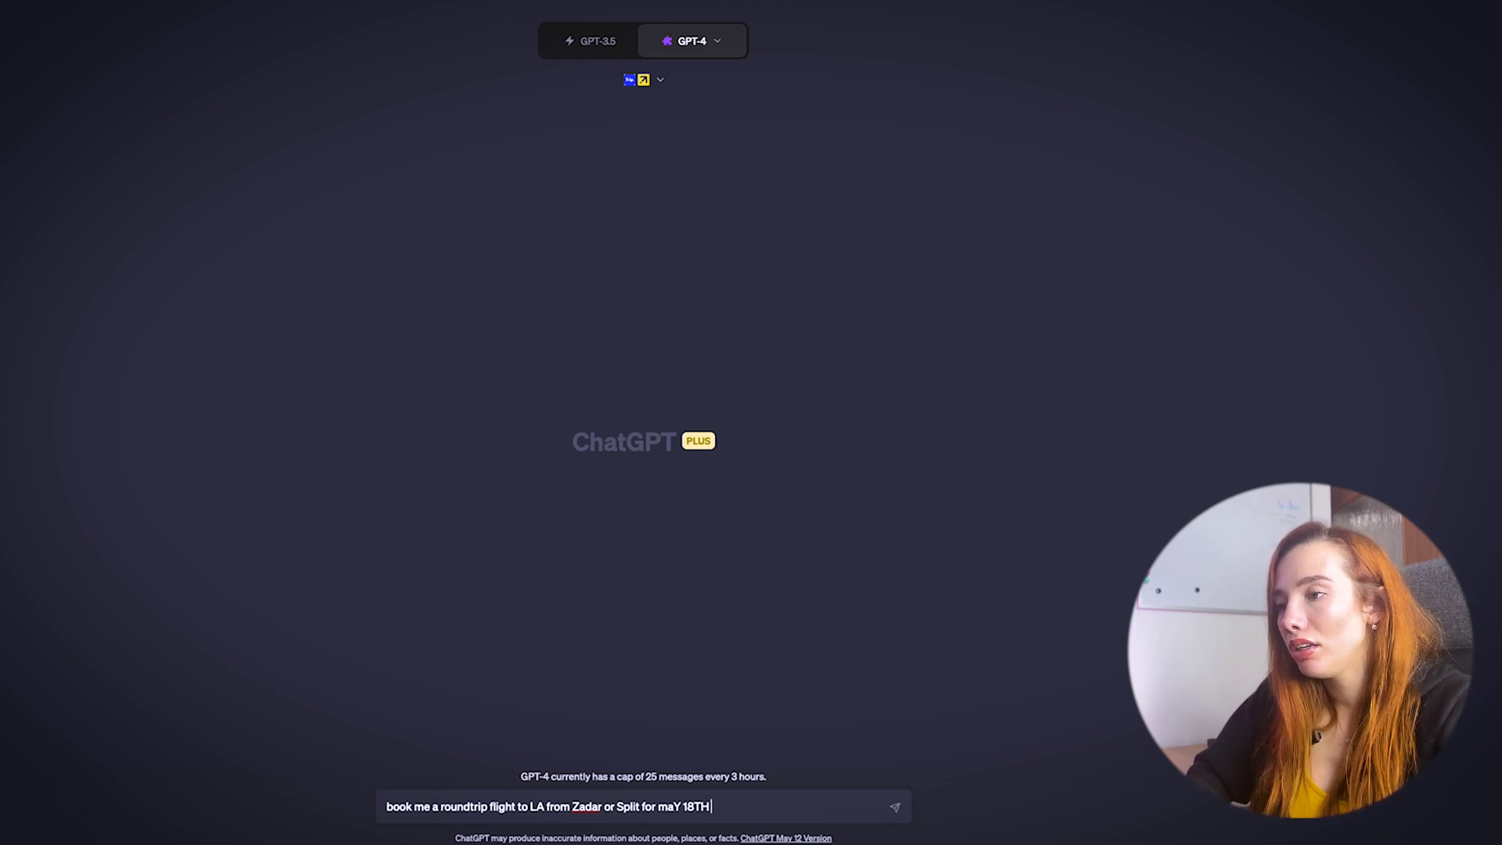
{"action": "type", "text": " TO 22nd"}
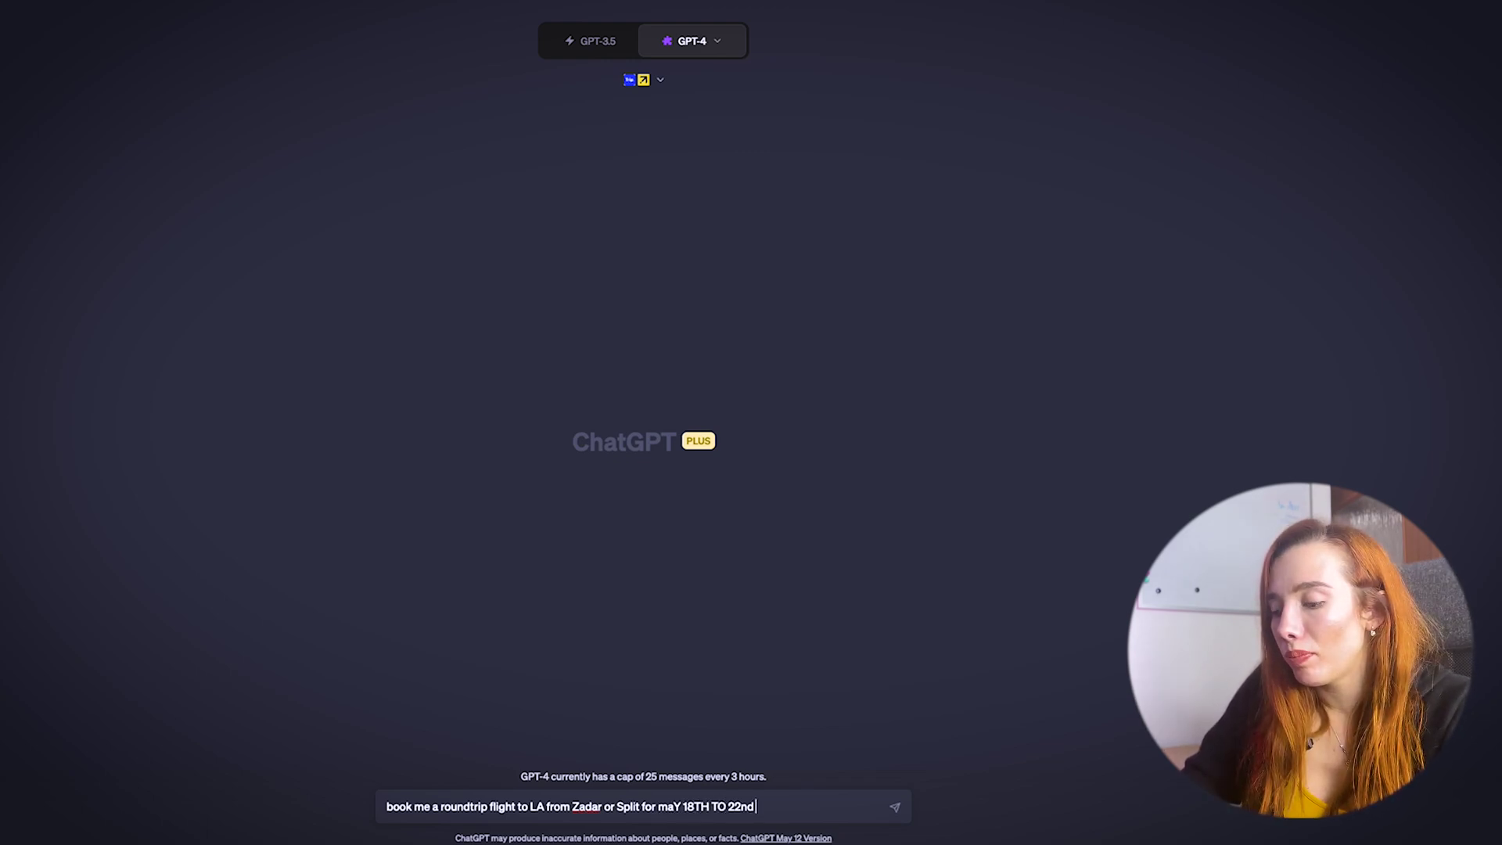
{"action": "type", "text": " MAX 1 lay"}
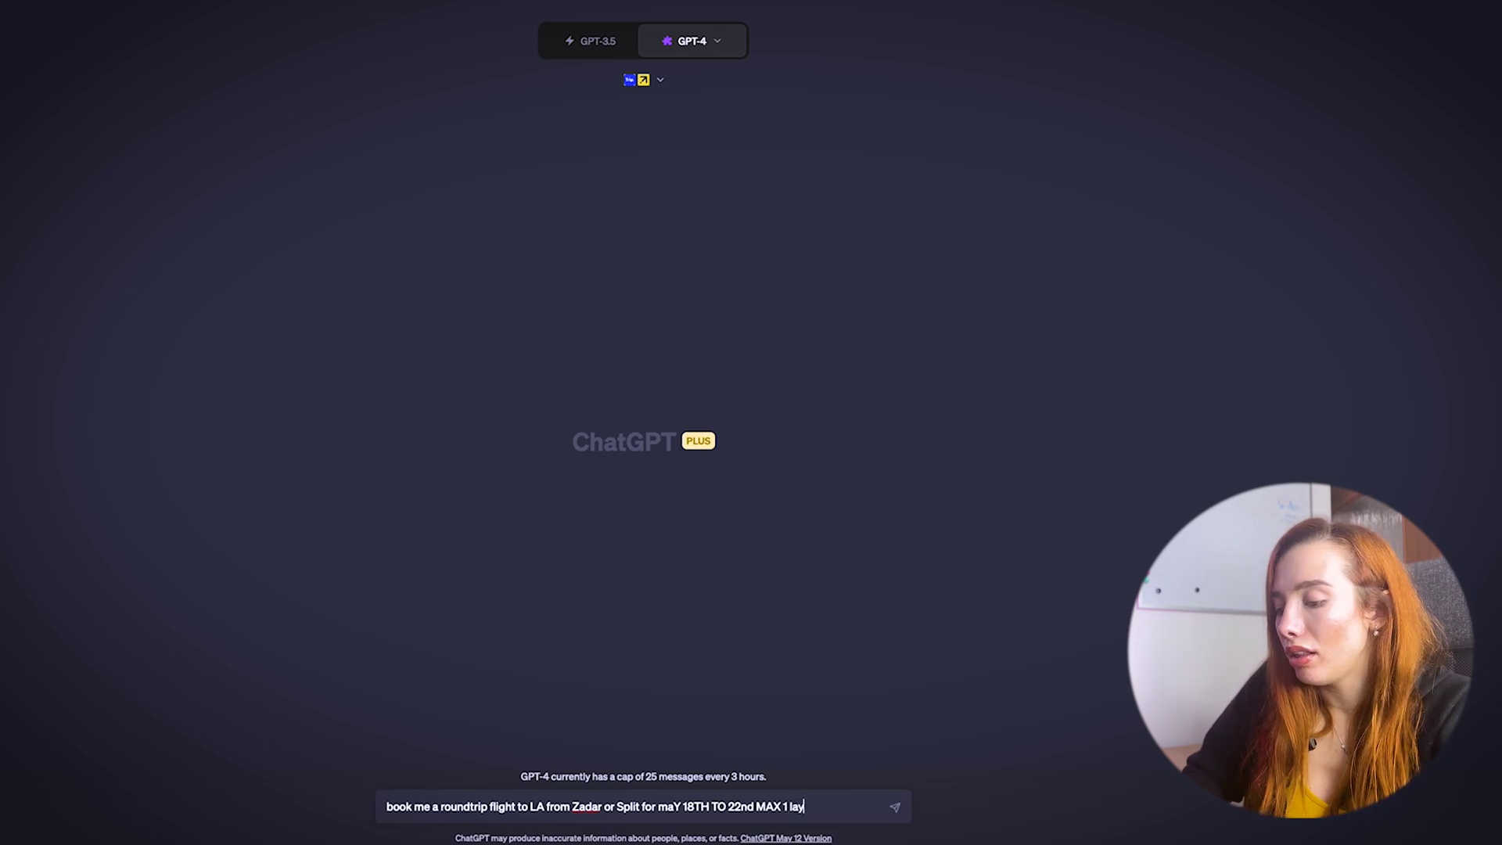
{"action": "type", "text": "overt"}
{"action": "key", "text": "Return"}
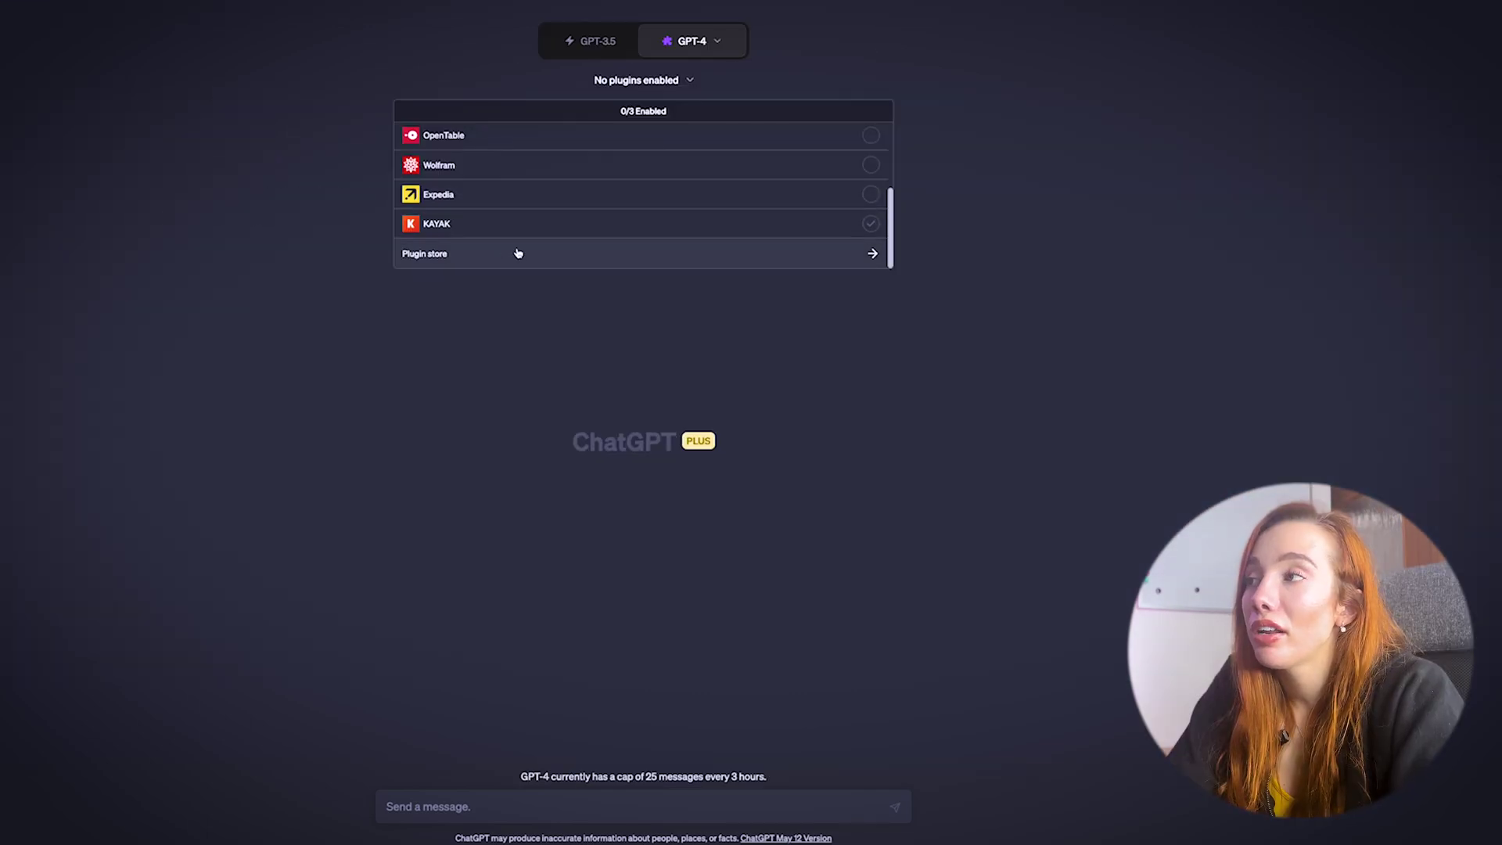
Step: Enable the OpenTable plugin and start drafting a restaurant booking message
{"action": "scroll", "coordinate": [516, 219], "scroll_direction": "up", "scroll_amount": 3}
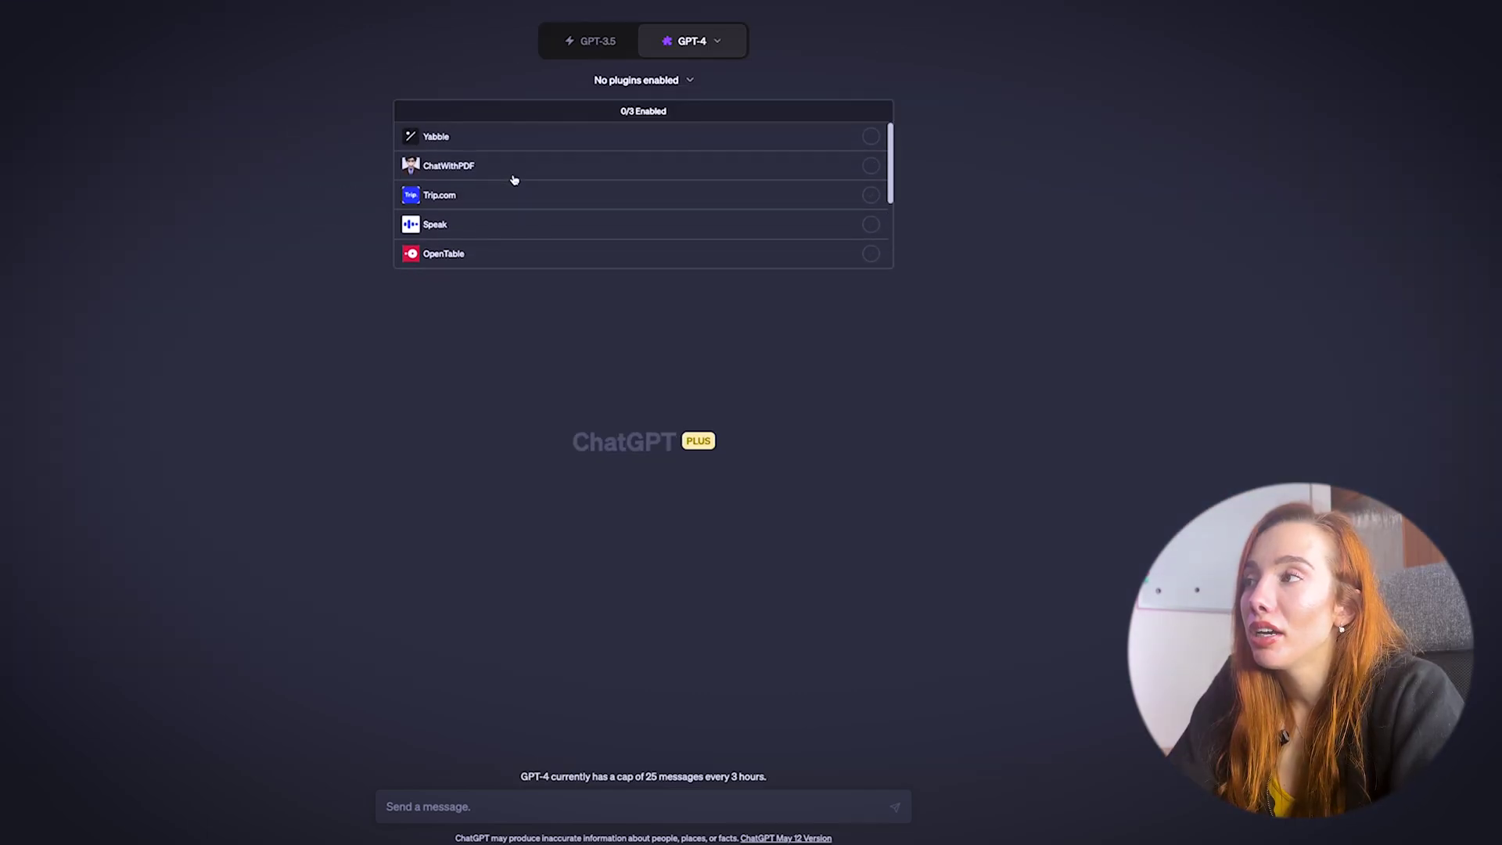
{"action": "left_click", "coordinate": [486, 252]}
{"action": "left_click", "coordinate": [743, 382]}
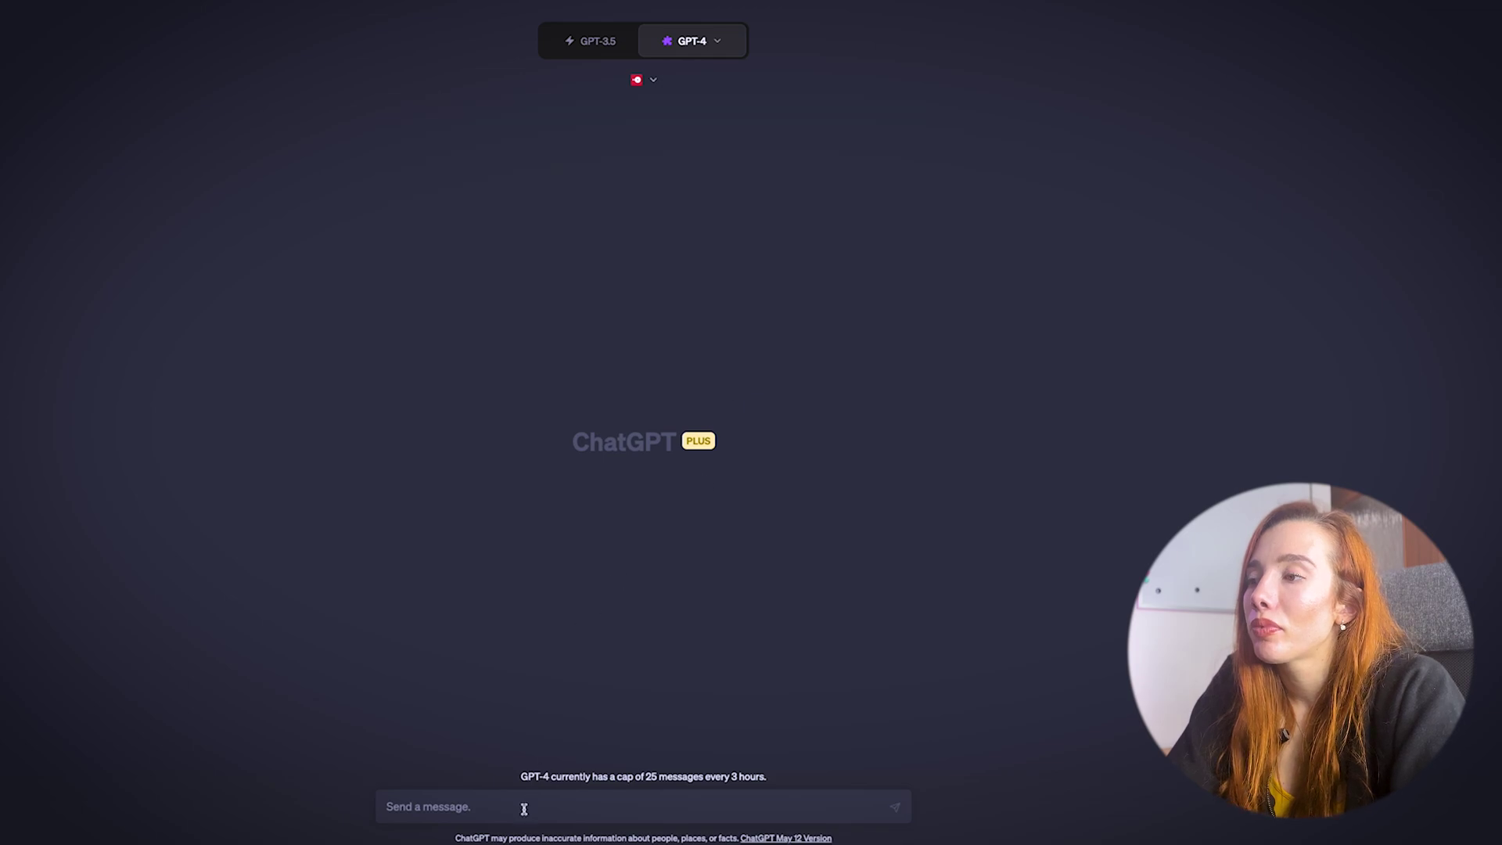
{"action": "left_click", "coordinate": [523, 808]}
{"action": "type", "text": "book mne"}
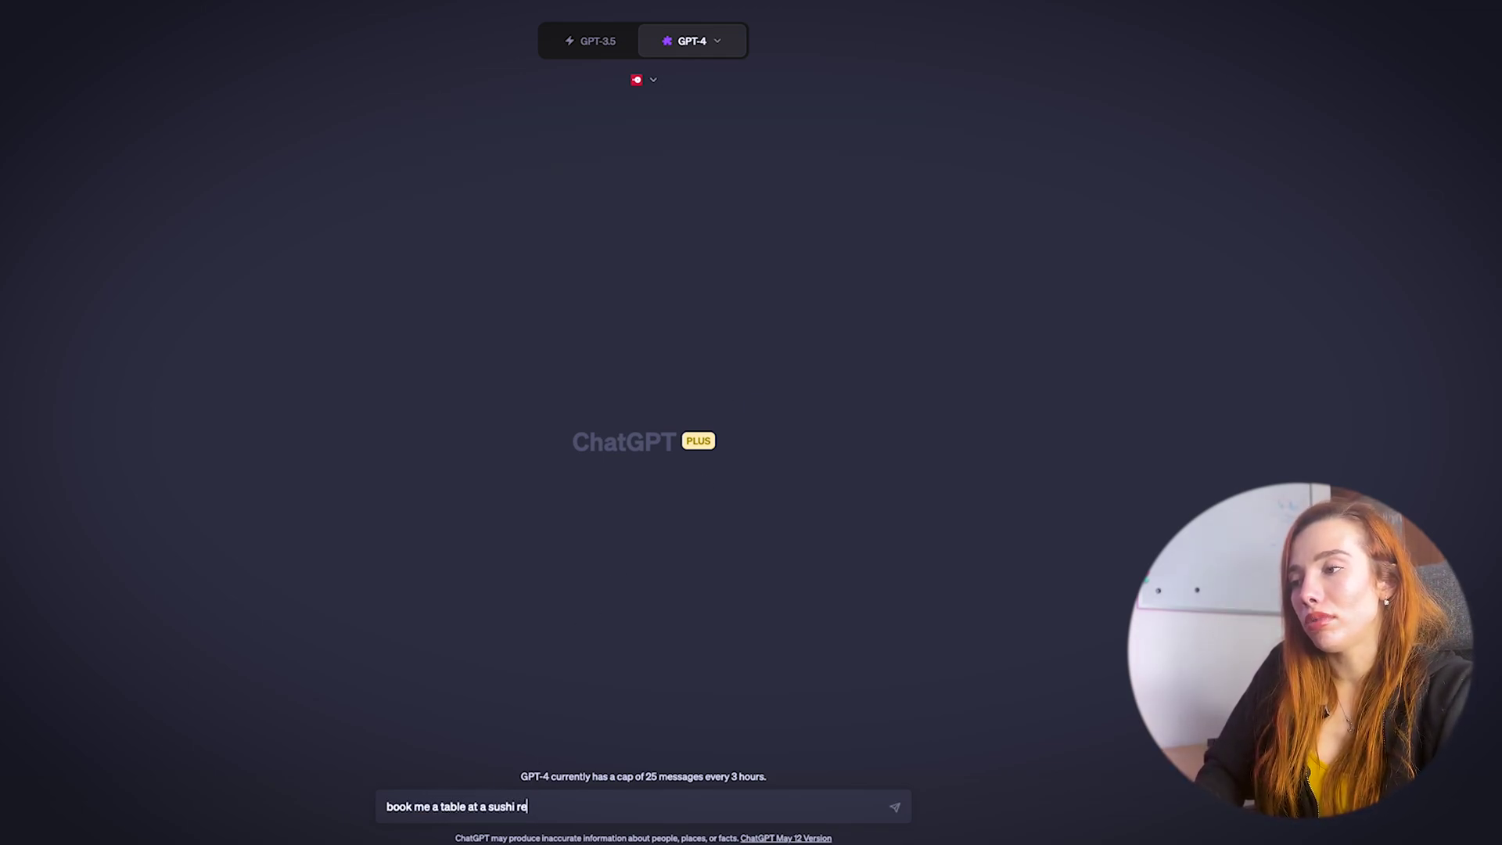
{"action": "type", "text": "urant in xadar"}
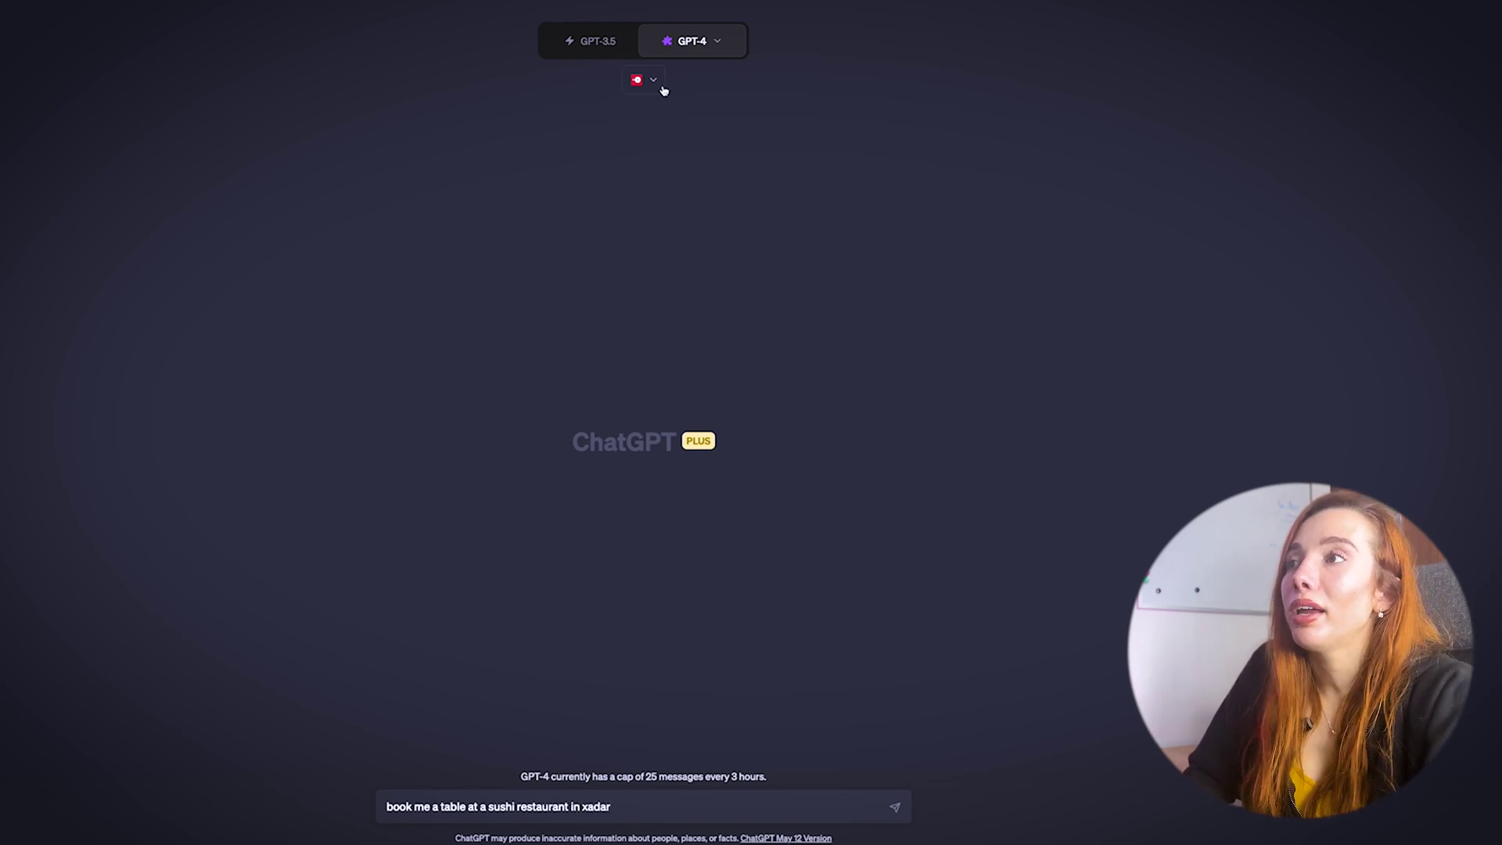
Step: Also enable the Trip.com and Yabble plugins
{"action": "left_click", "coordinate": [657, 83]}
{"action": "left_click", "coordinate": [498, 201]}
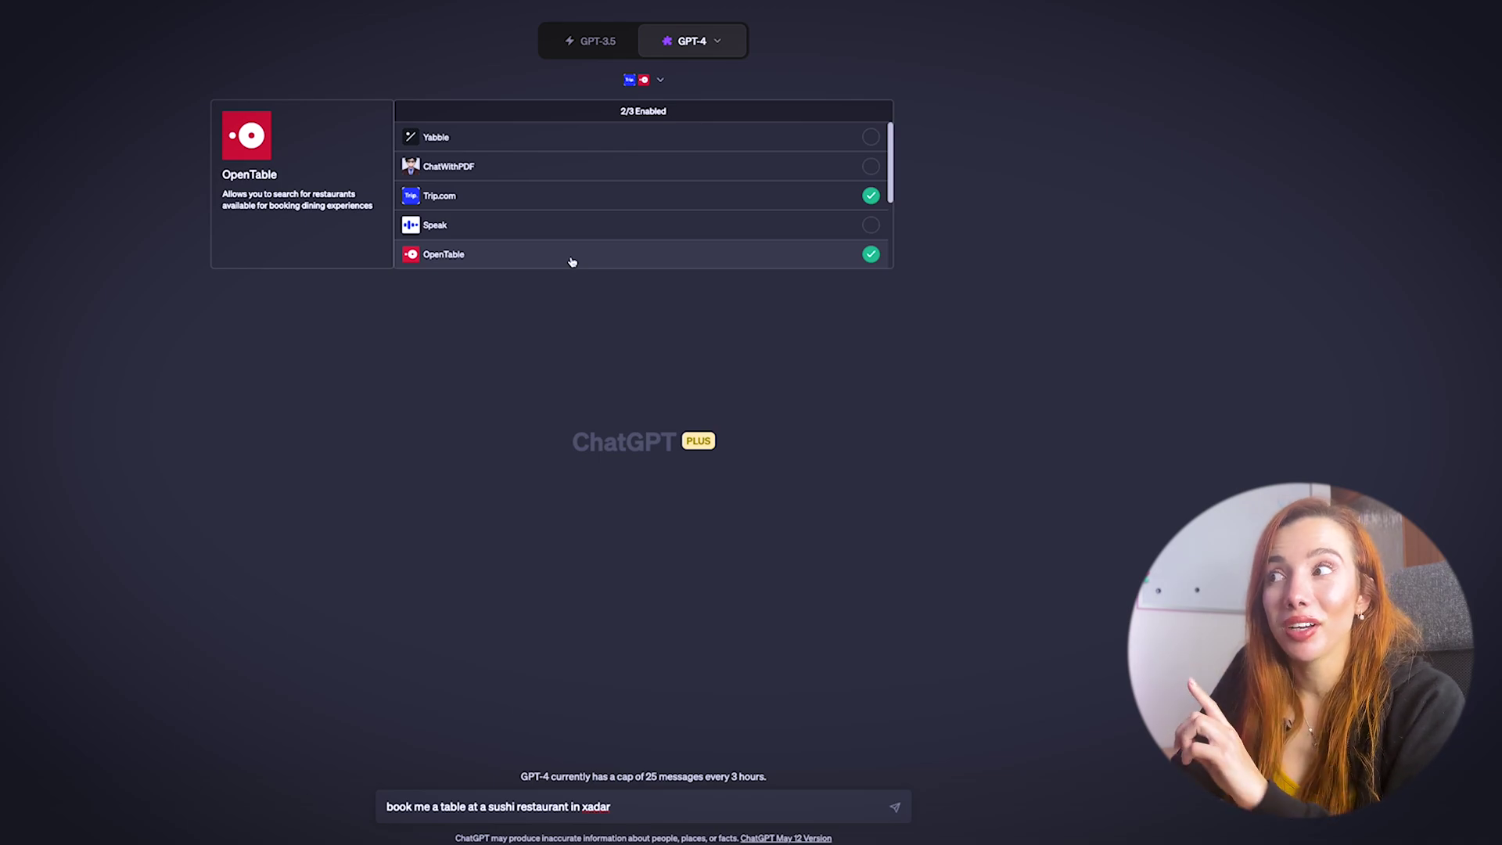
{"action": "left_click", "coordinate": [648, 139]}
{"action": "scroll", "coordinate": [626, 250], "scroll_direction": "down", "scroll_amount": 3}
{"action": "left_click", "coordinate": [590, 422]}
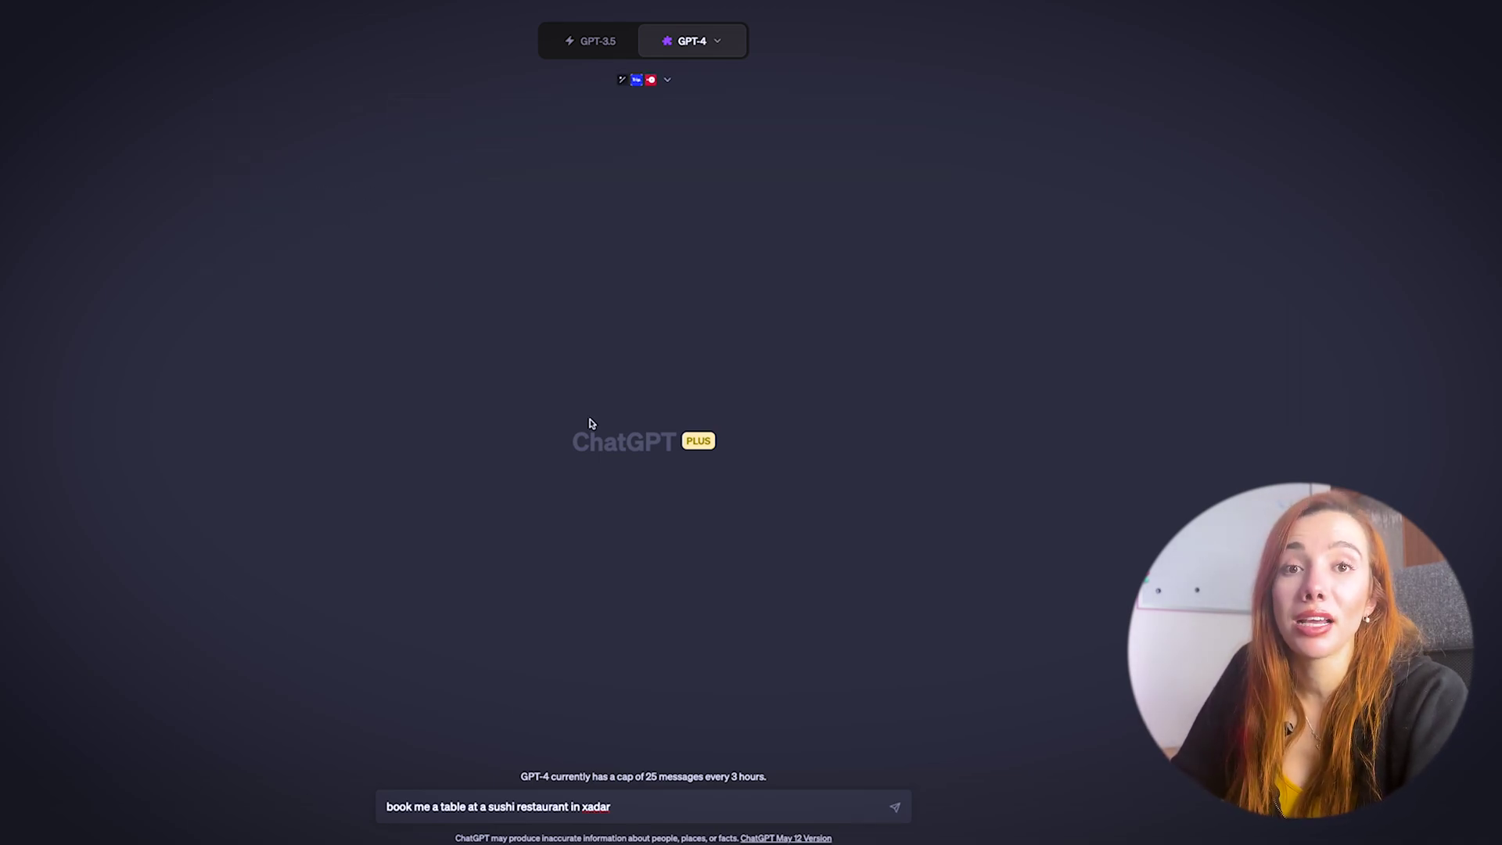
Step: Edit the prompt to request a rental car in Split and a sushi table for May 22, then send it
{"action": "left_click", "coordinate": [439, 806]}
{"action": "type", "text": "car that l"}
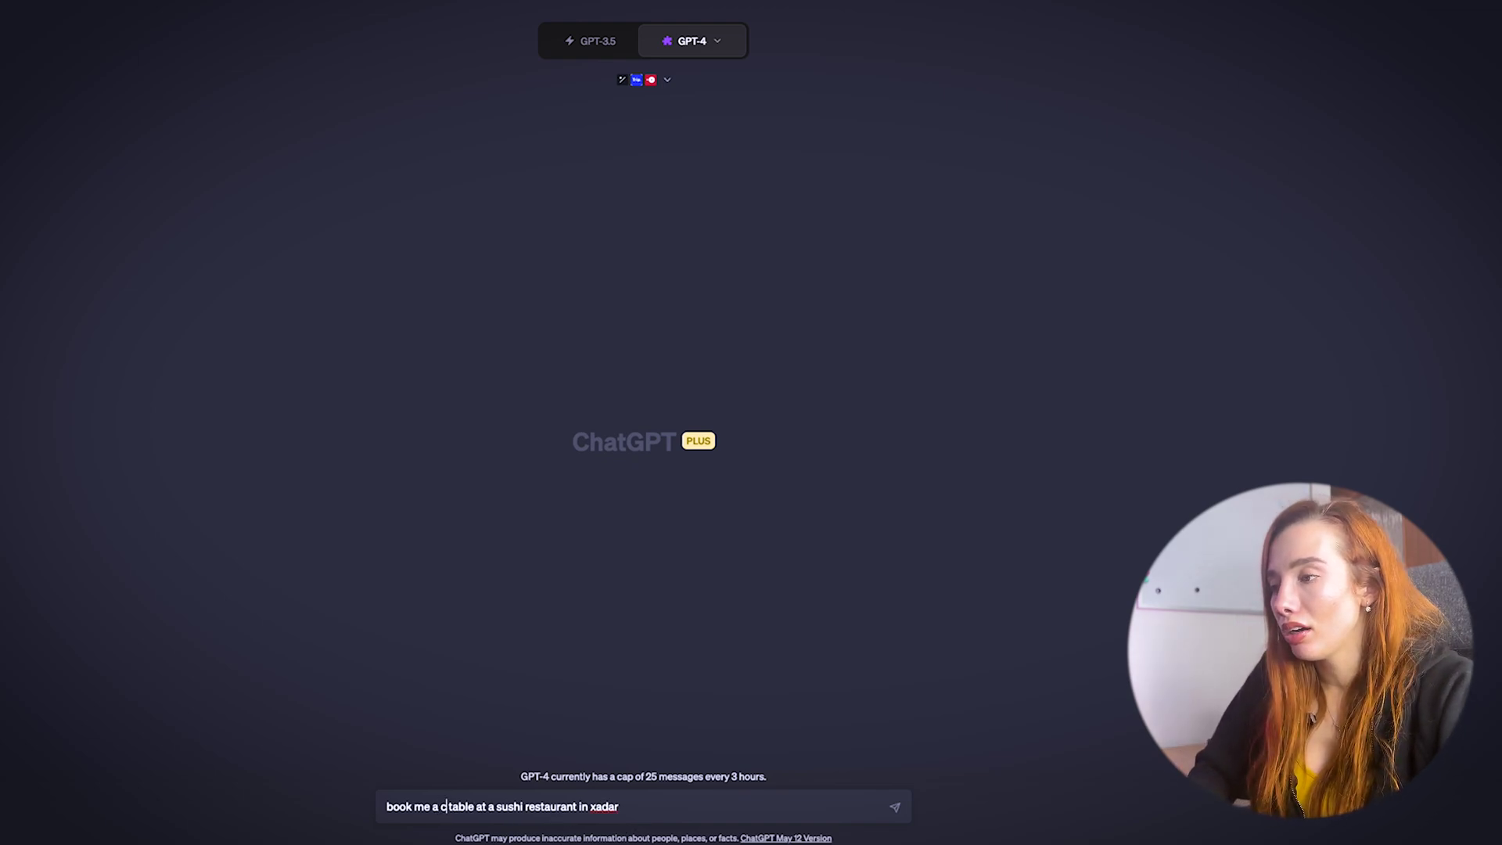
{"action": "type", "text": " can rent in split and"}
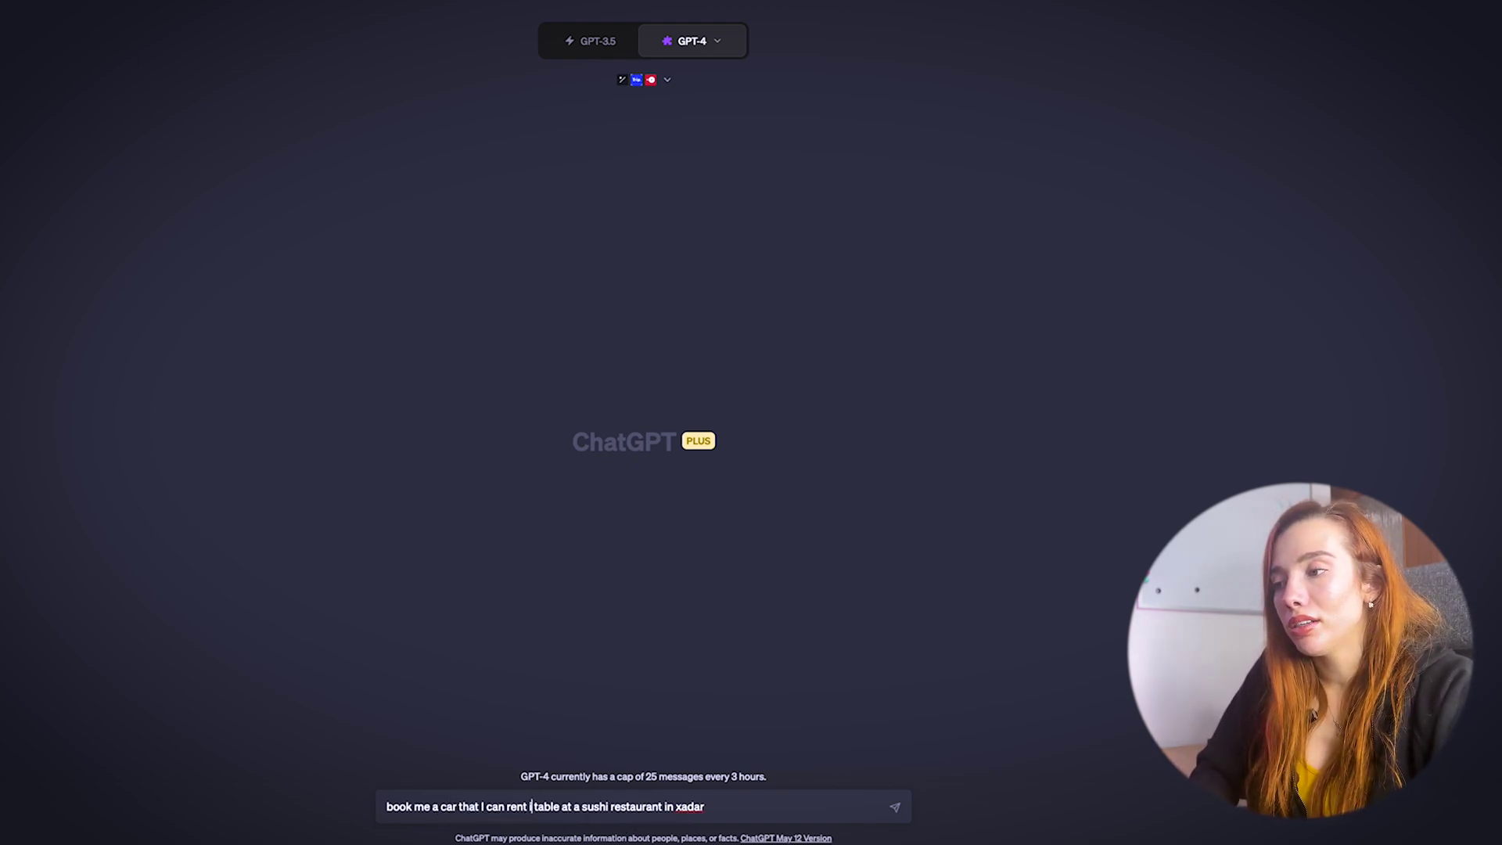
{"action": "type", "text": " then a"}
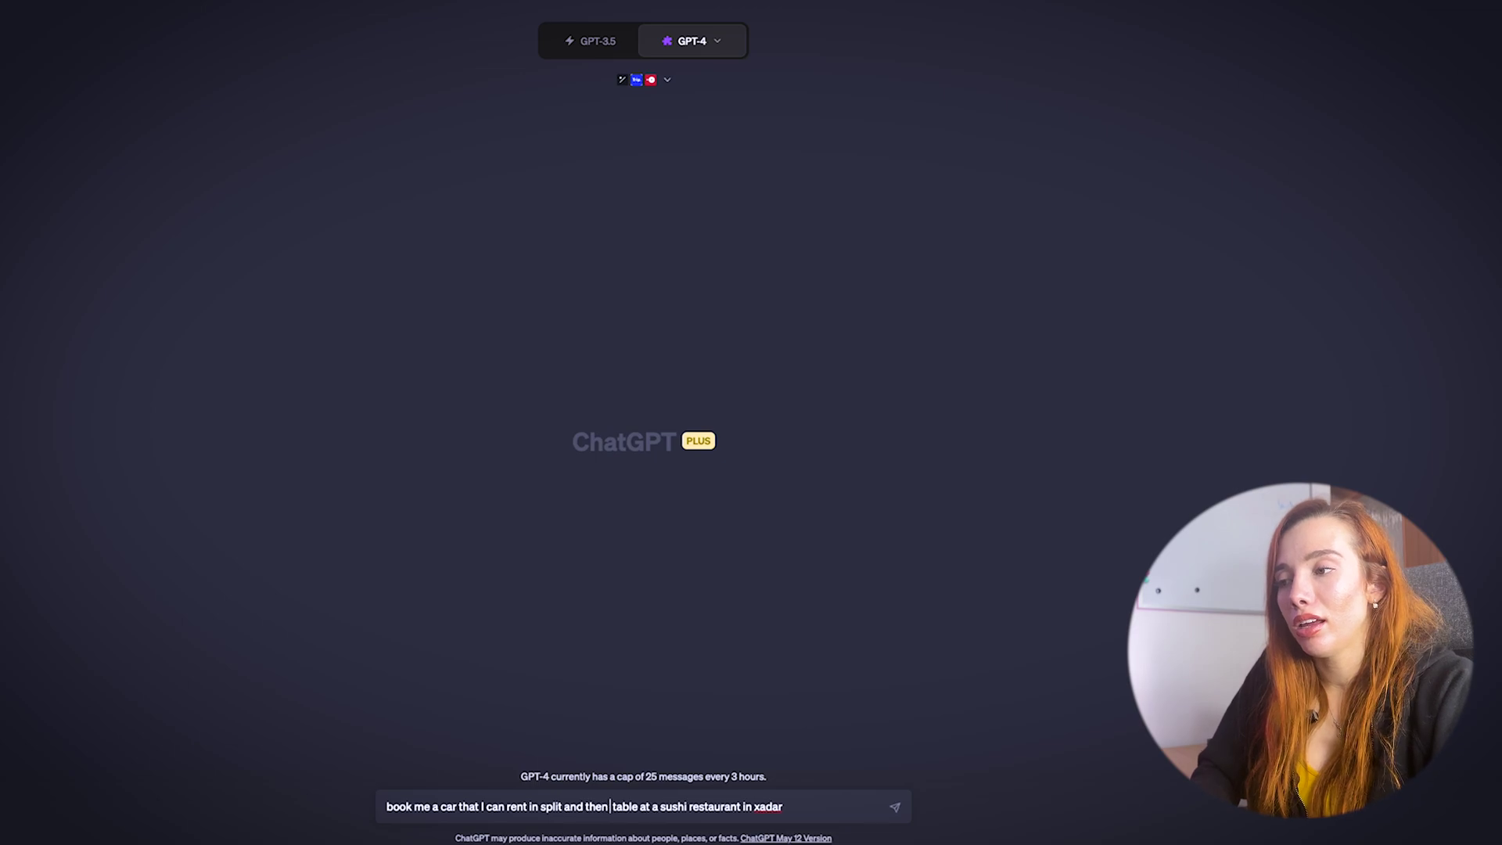
{"action": "left_click_drag", "start_coordinate": [789, 810], "coordinate": [749, 810]}
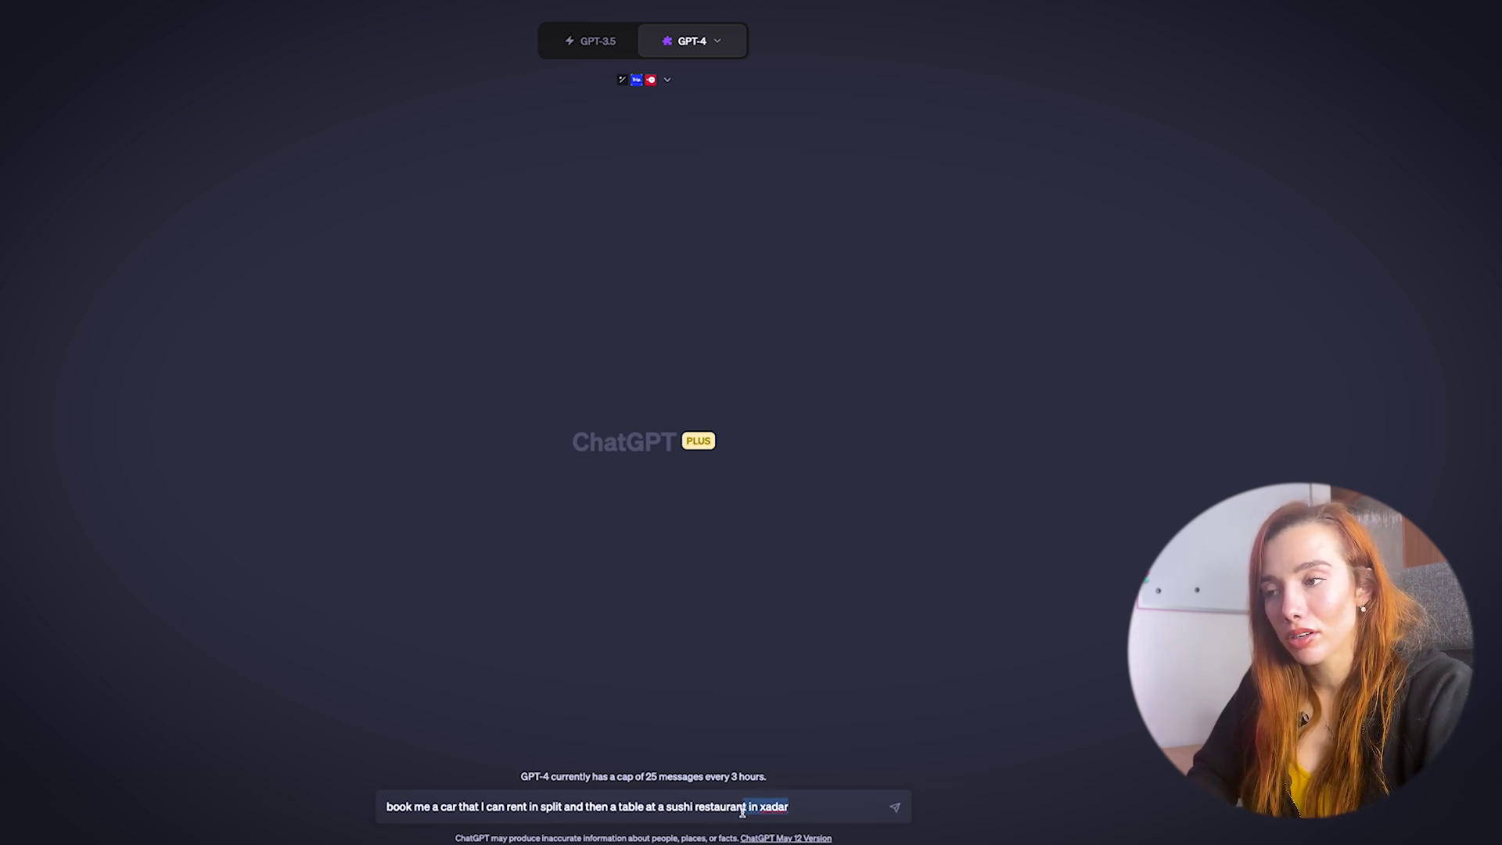
{"action": "type", "text": "foirr mAY 22"}
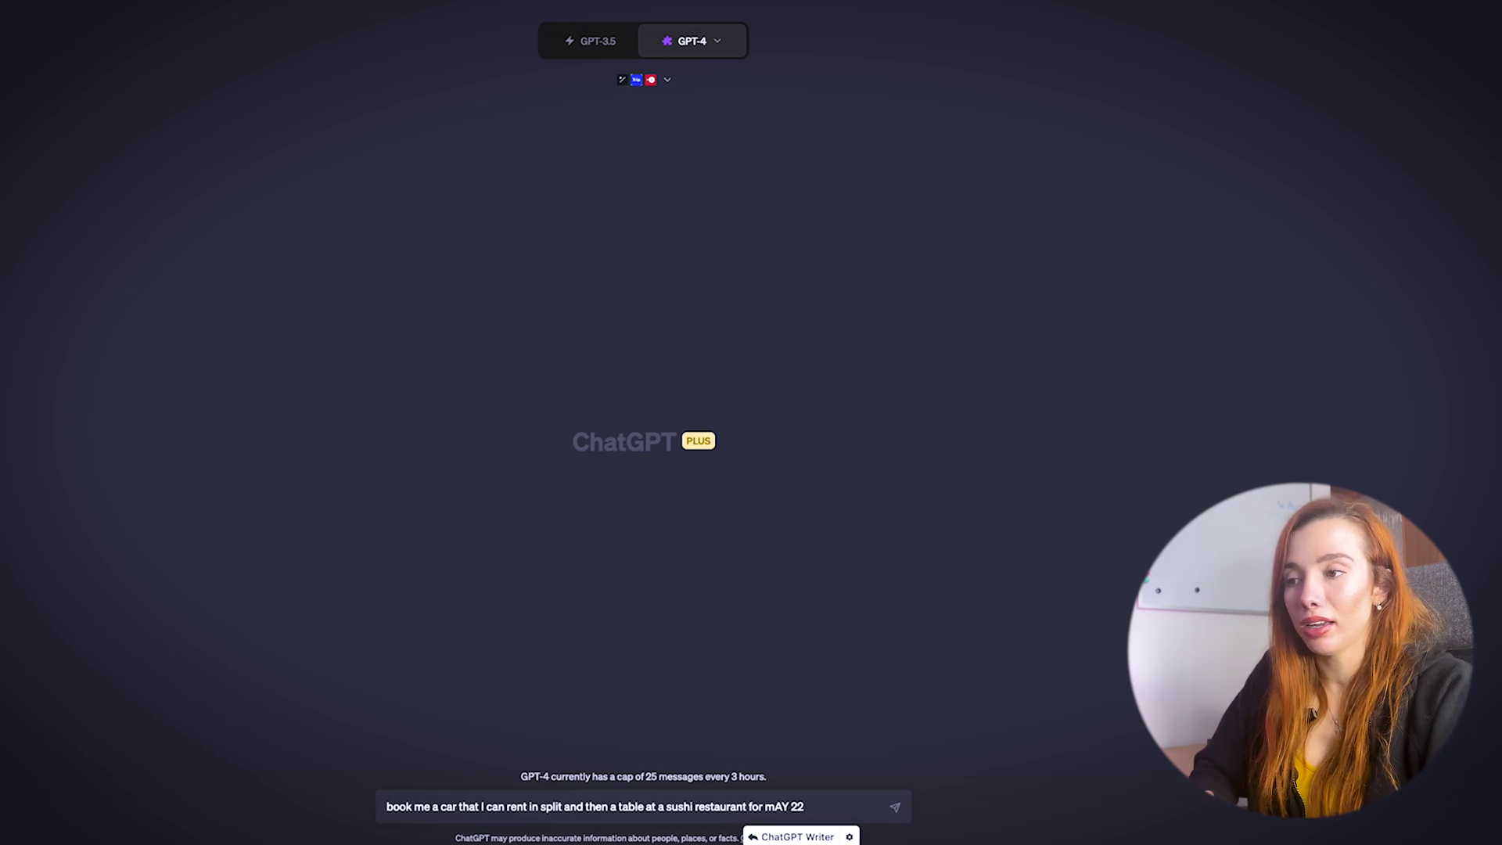
{"action": "key", "text": "Return"}
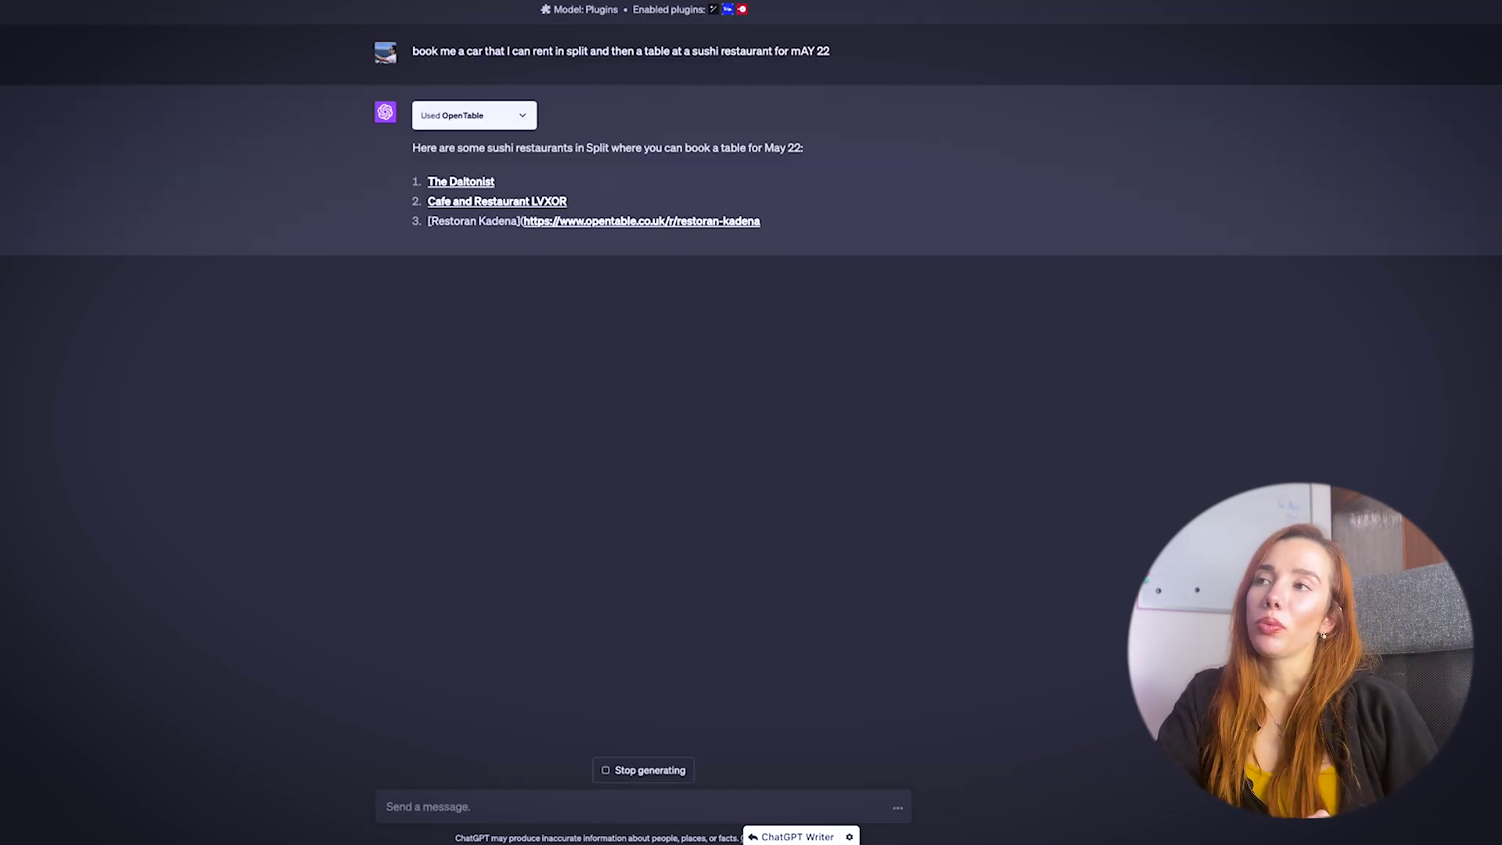